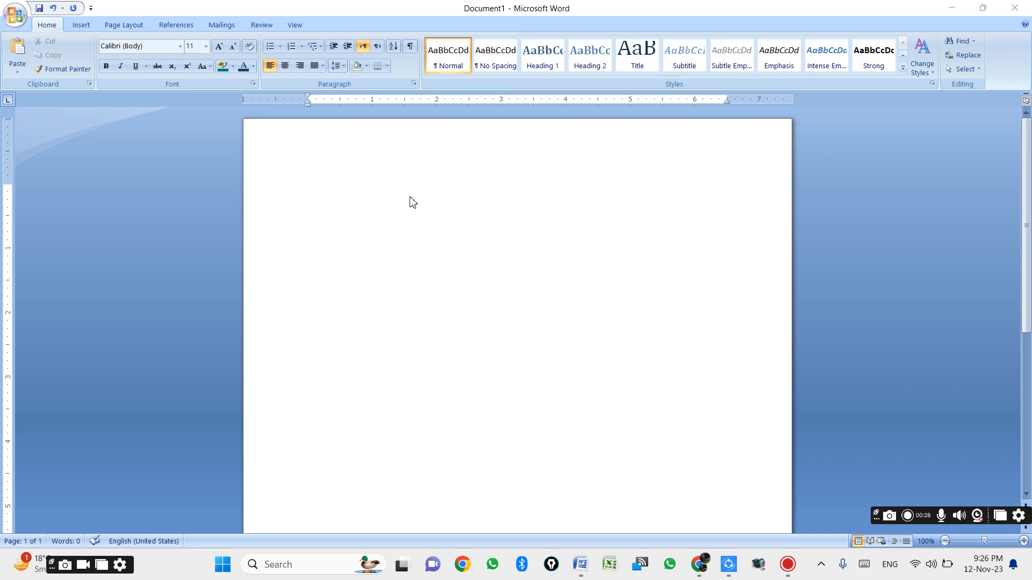
left_click(355, 237)
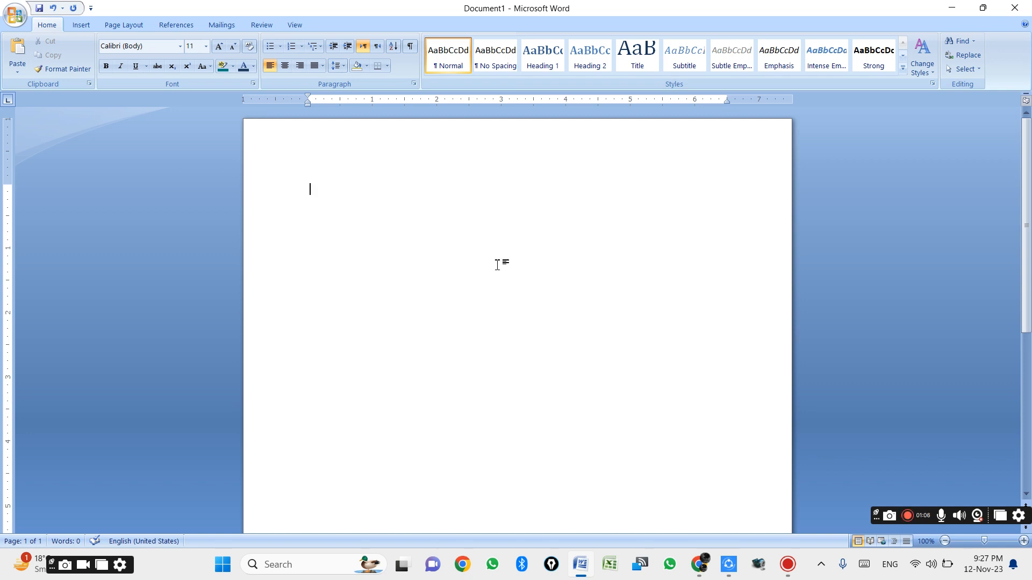
left_click(281, 173)
left_click(325, 209)
type("You atrr")
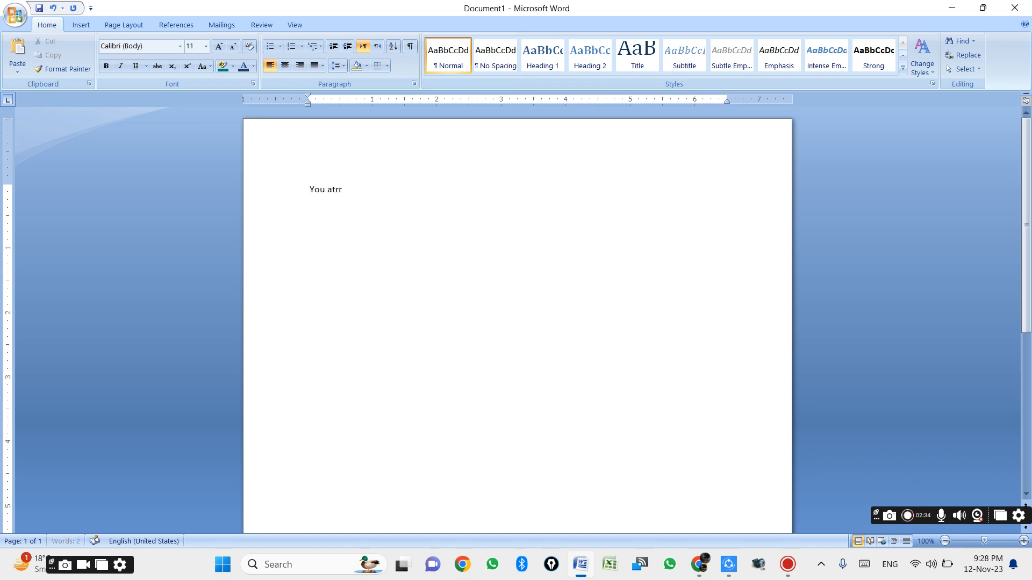
type("e guj cftgk")
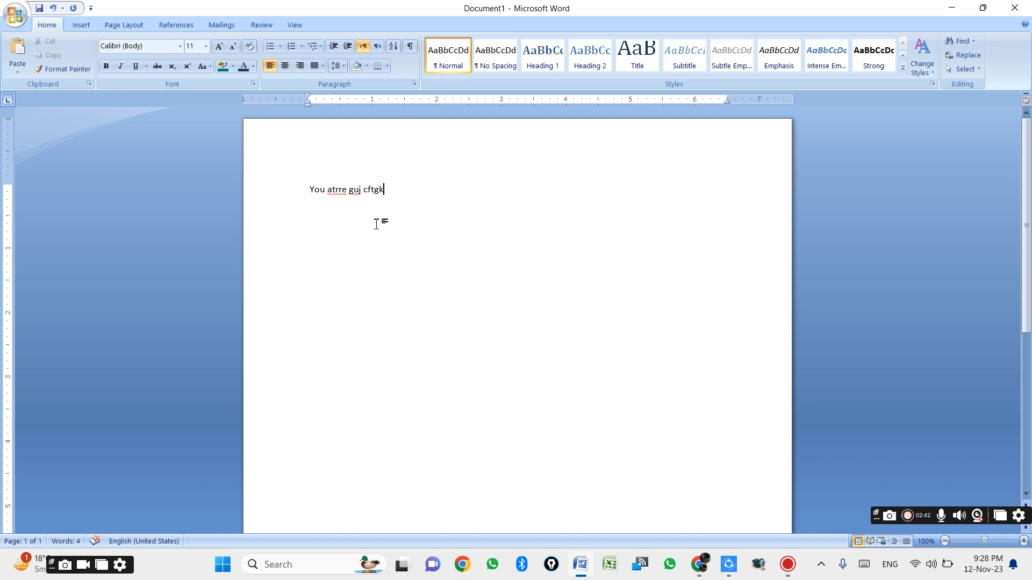
key("BackSpace")
key("BackSpace")
key("BackSpace")
key("BackSpace")
key("BackSpace")
key("BackSpace")
key("BackSpace")
key("BackSpace")
key("BackSpace")
key("BackSpace")
key("BackSpace")
key("BackSpace")
key("BackSpace")
key("BackSpace")
key("BackSpace")
key("BackSpace")
key("BackSpace")
key("BackSpace")
key("BackSpace")
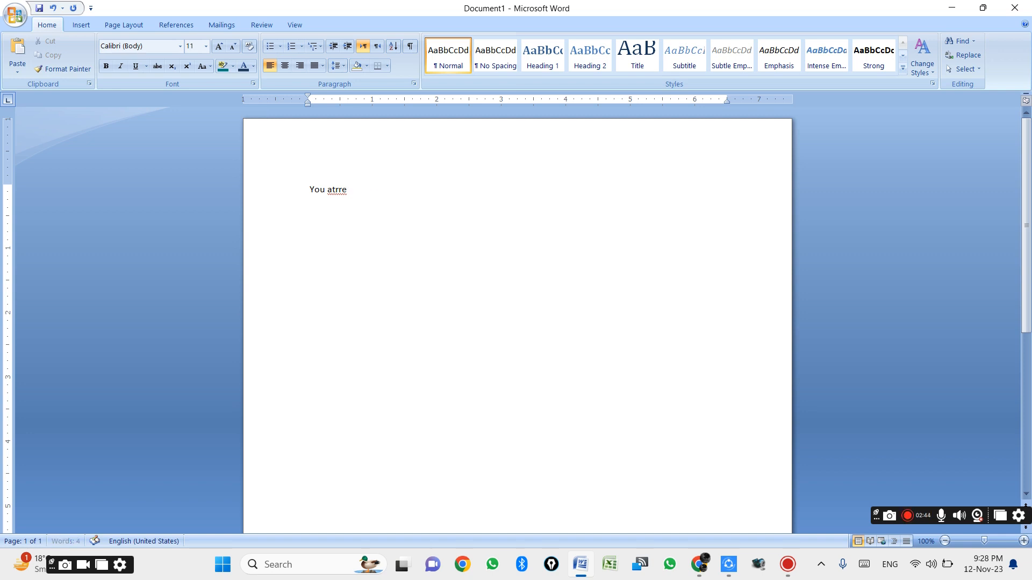
- Generate sample paragraphs in the blank document with the =Rand() formula
type("rand()")
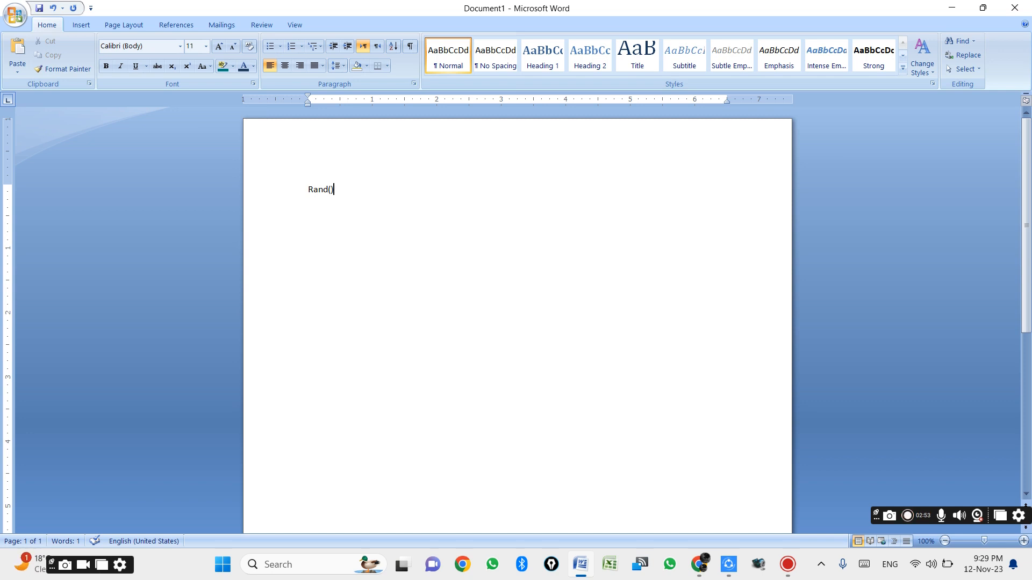
type("+")
key("BackSpace")
type("=")
key("Return")
key("BackSpace")
key("BackSpace")
left_click(308, 190)
type("=")
left_click(342, 194)
key("Return")
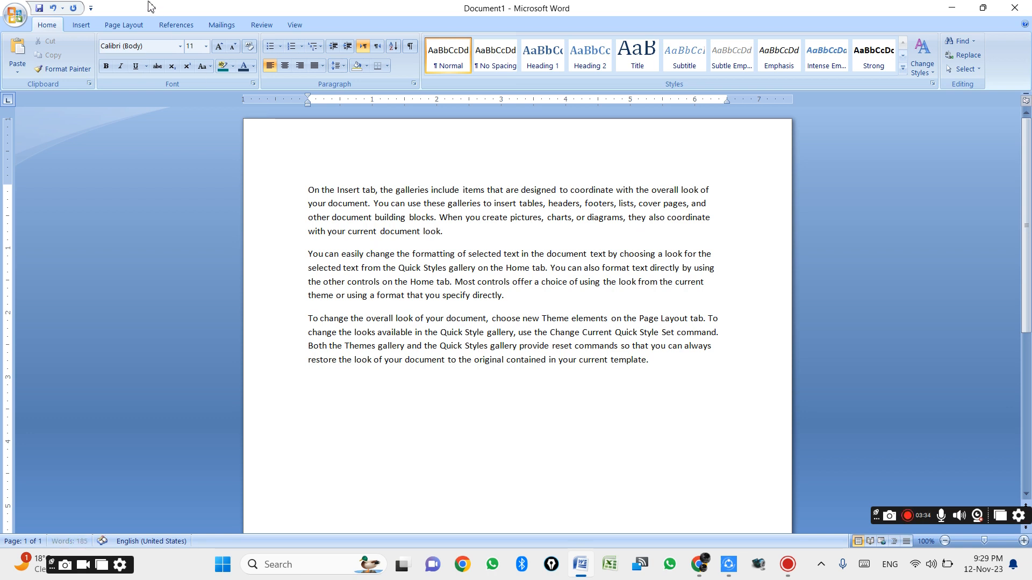
left_click(56, 10)
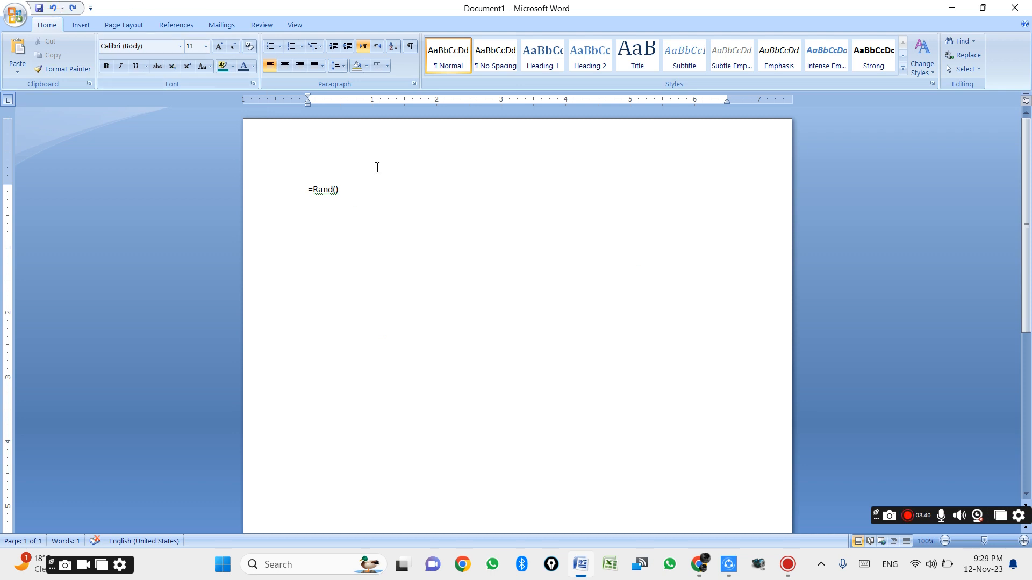
key("ctrl+y")
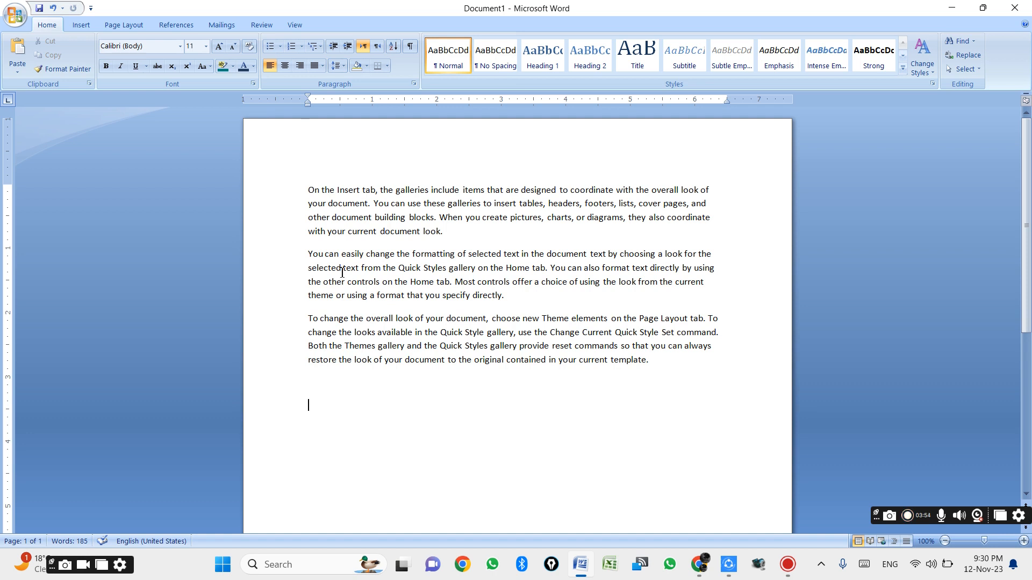
- Set the font size of all three sample paragraphs to 22
left_click(205, 47)
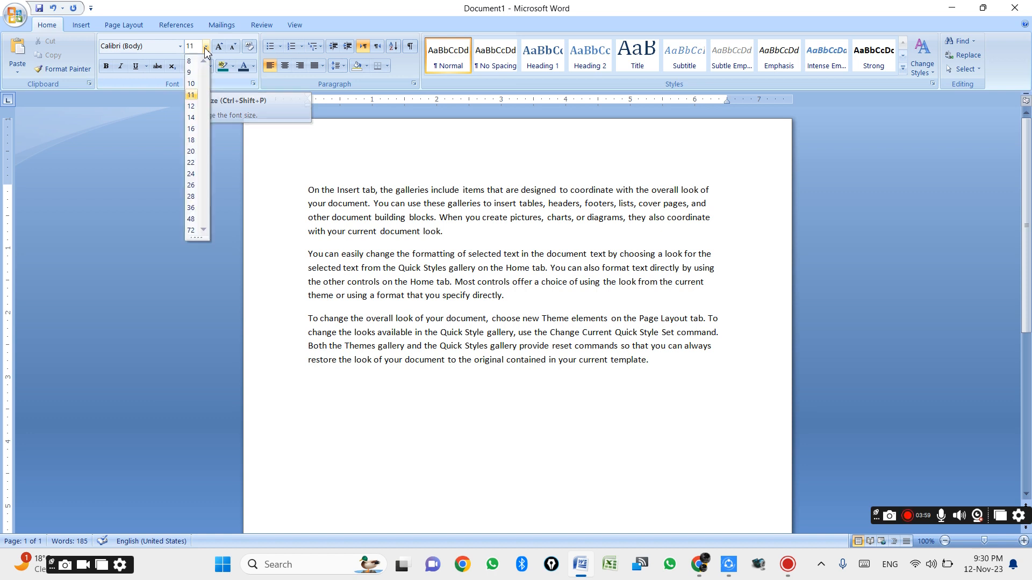
left_click(194, 163)
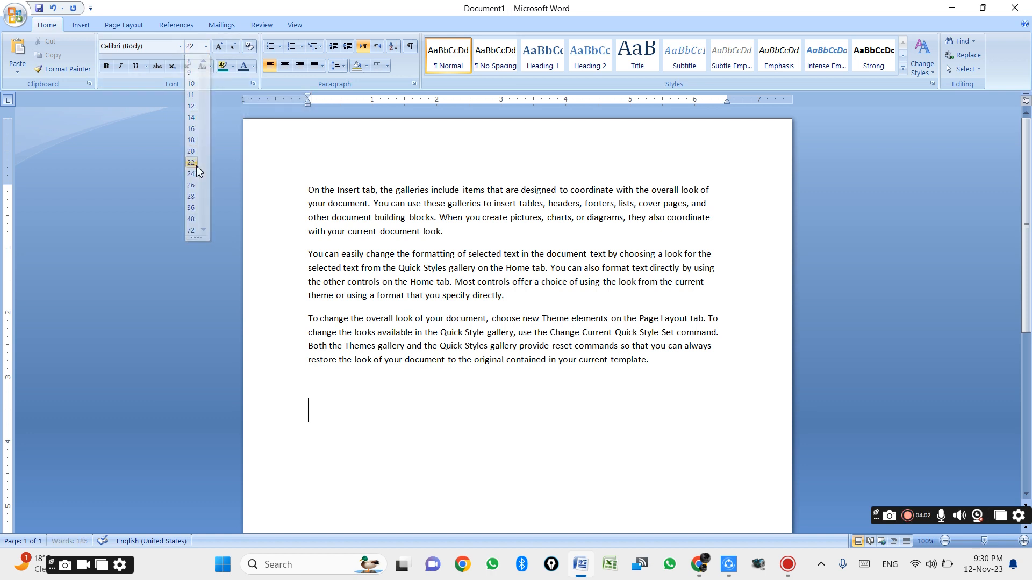
left_click_drag(309, 190, 742, 373)
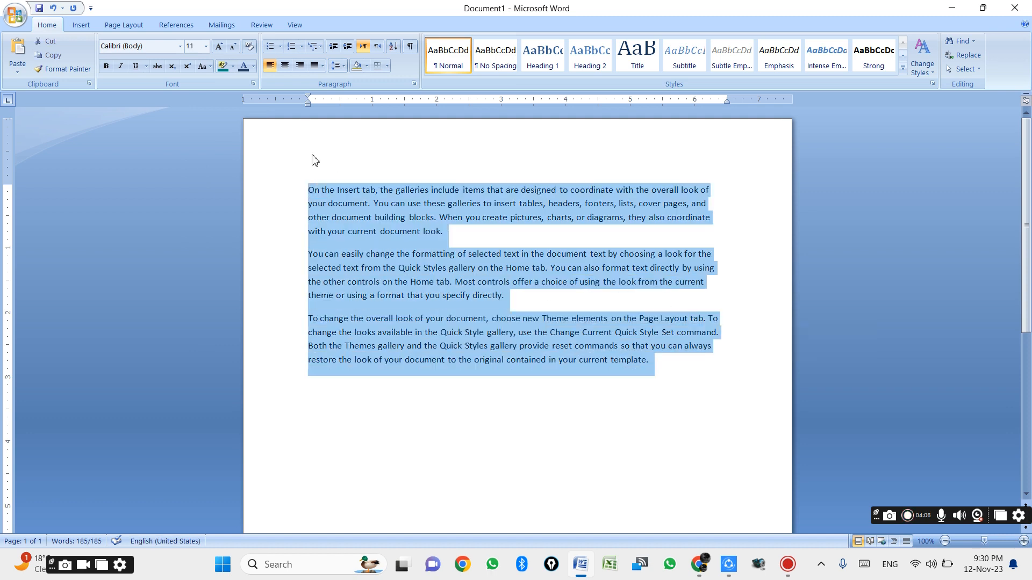
left_click(206, 46)
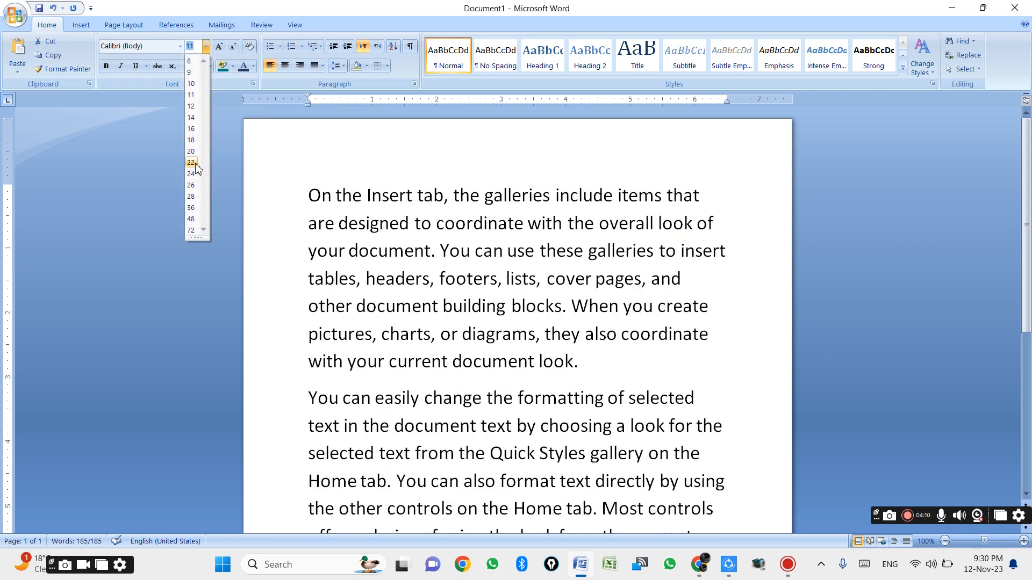
left_click(195, 163)
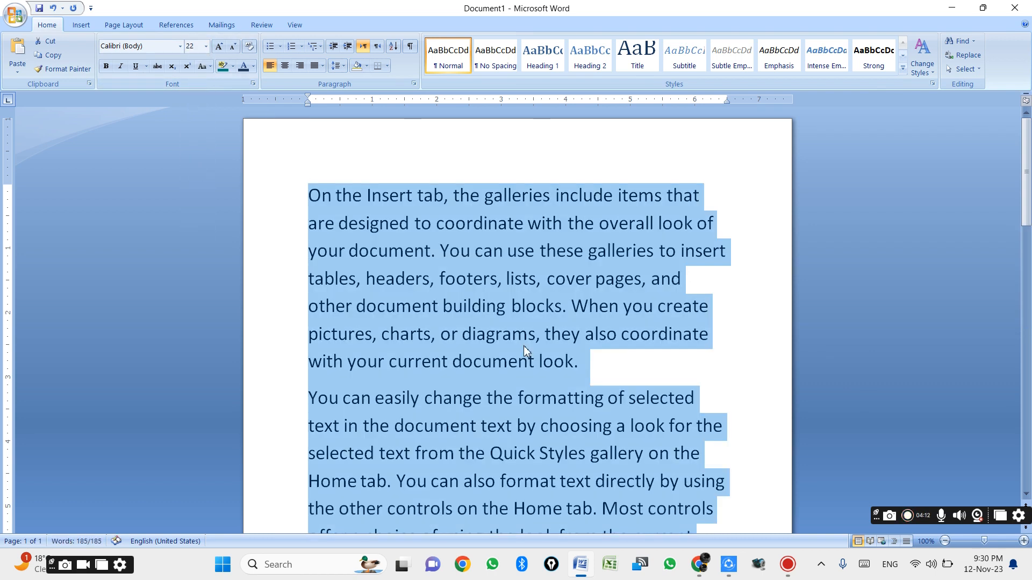
left_click(724, 383)
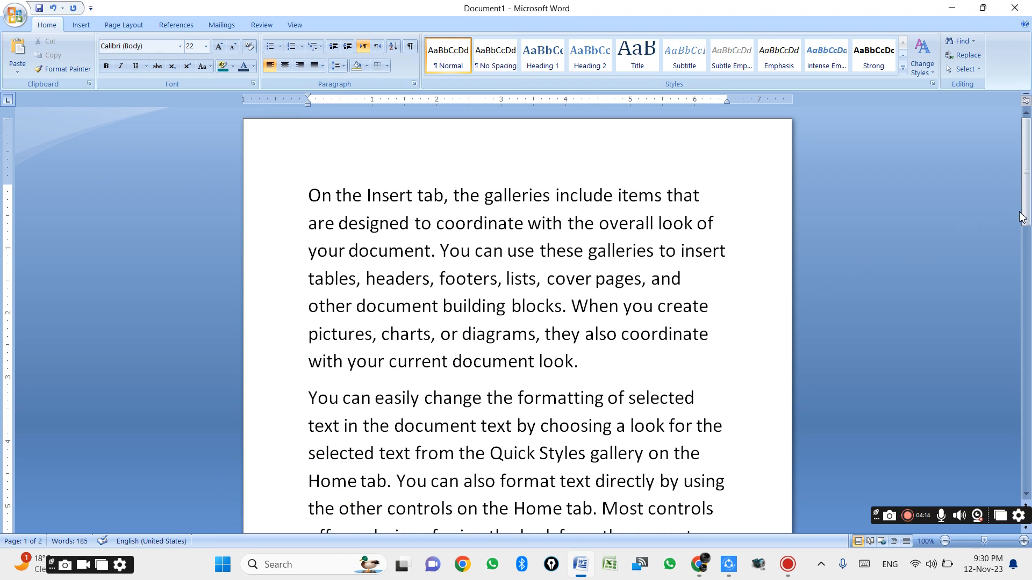
left_click_drag(1025, 211, 1031, 186)
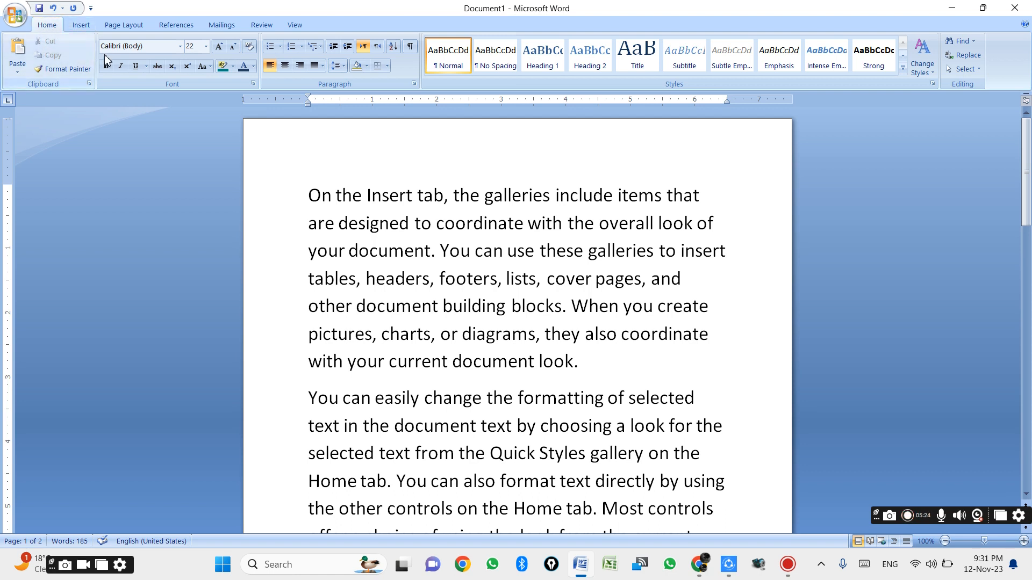
left_click(82, 25)
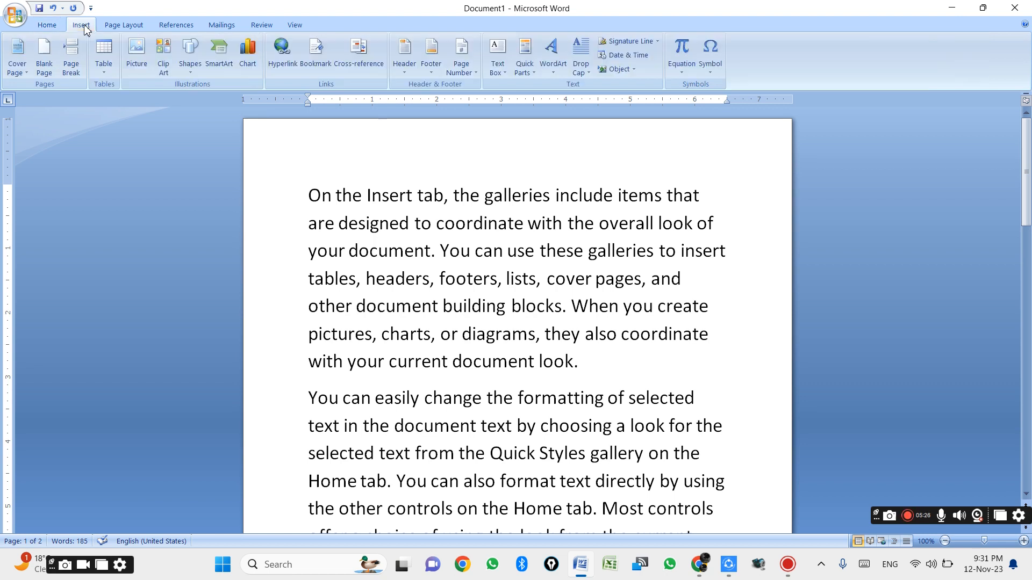
left_click(123, 24)
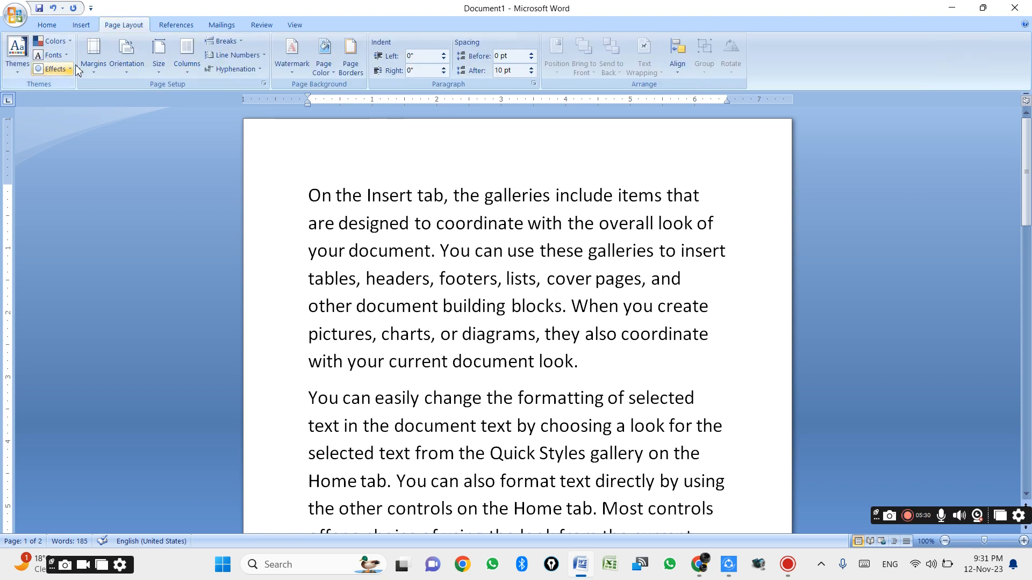
left_click(179, 25)
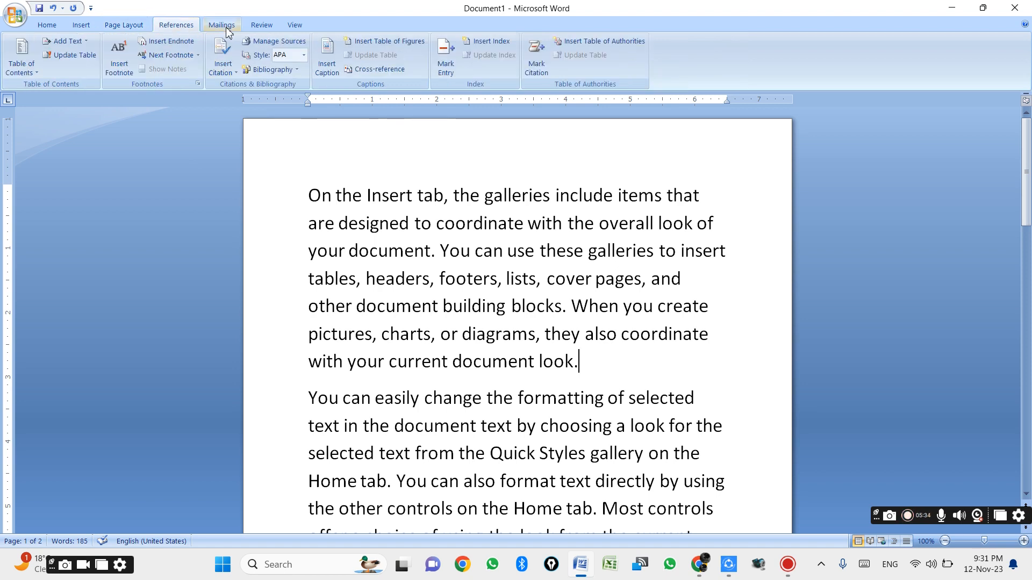
left_click(222, 26)
left_click(259, 28)
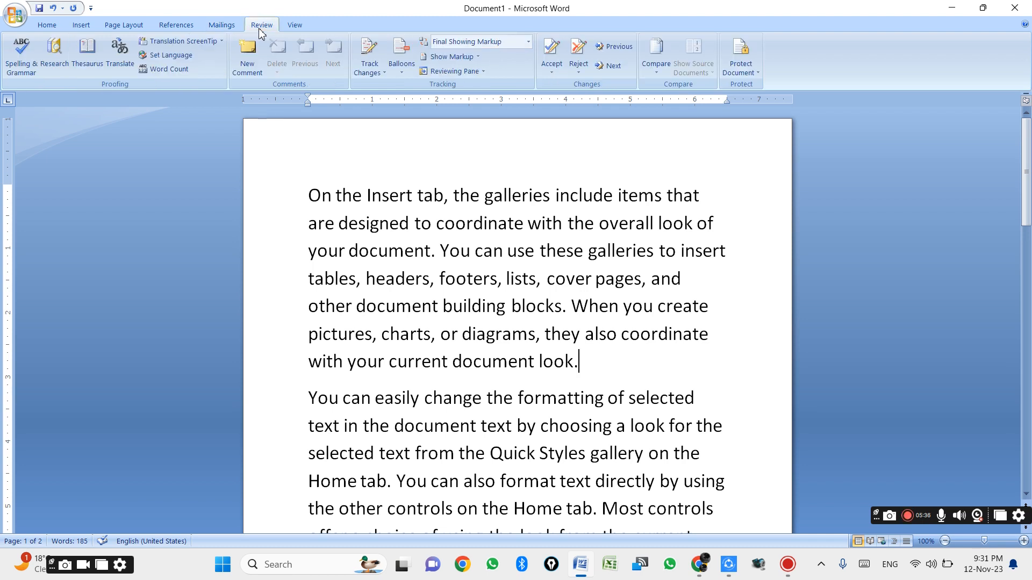
left_click(294, 29)
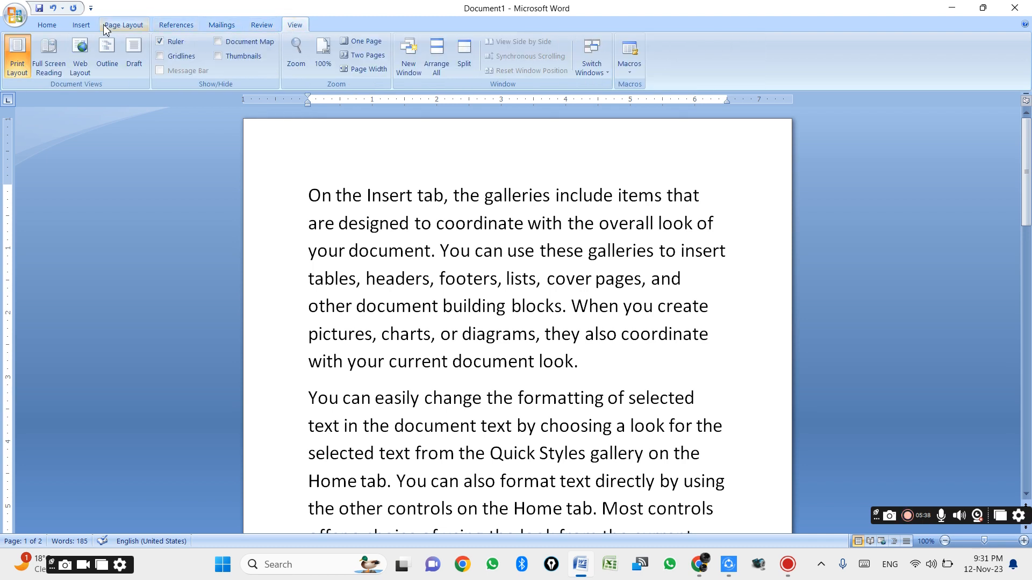
left_click(47, 25)
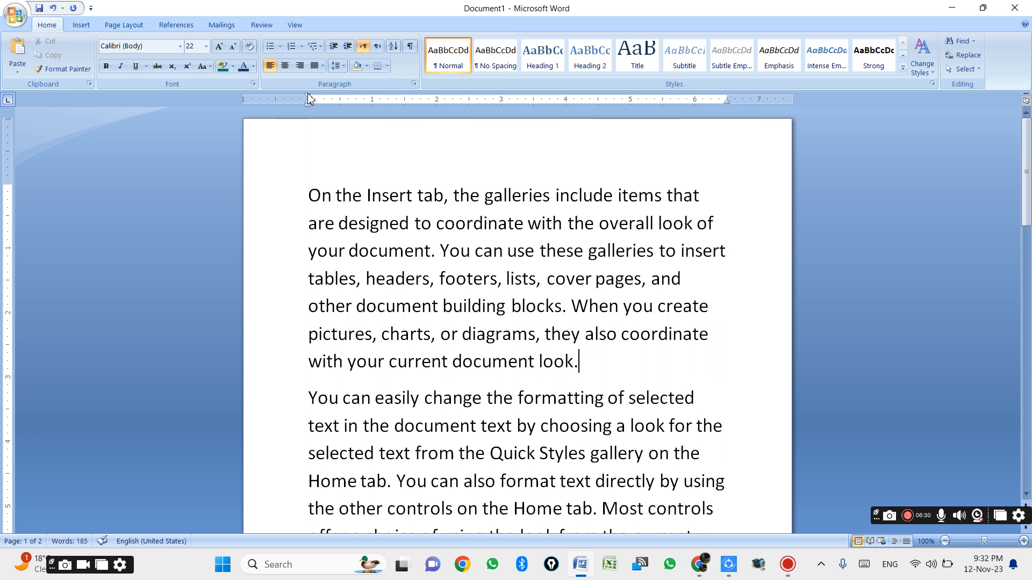
- Give the first paragraph a hanging indent extending into the left margin, and widen the page's right margin to about 2.63 inches
left_click_drag(291, 99, 285, 99)
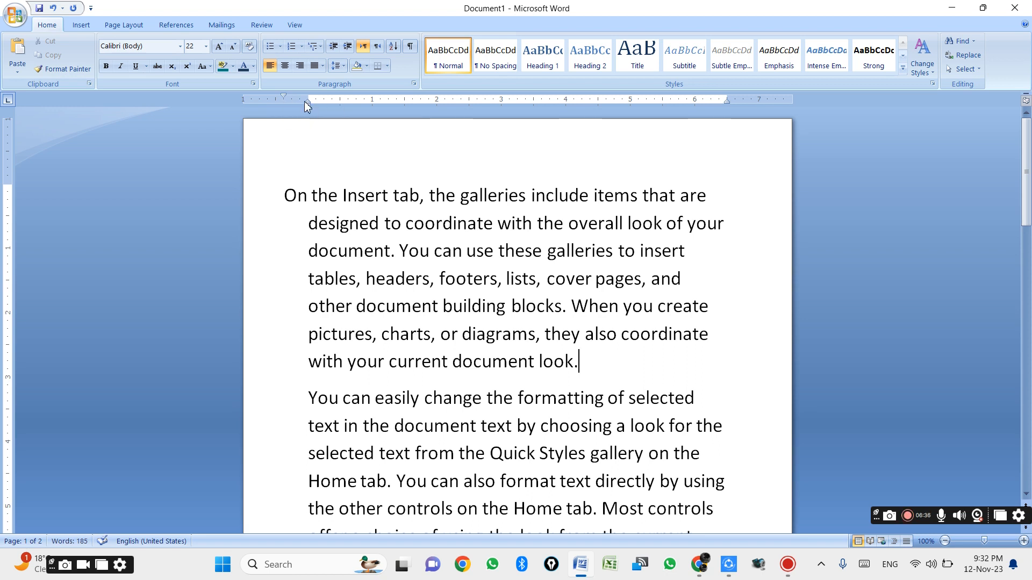
left_click_drag(308, 103, 263, 104)
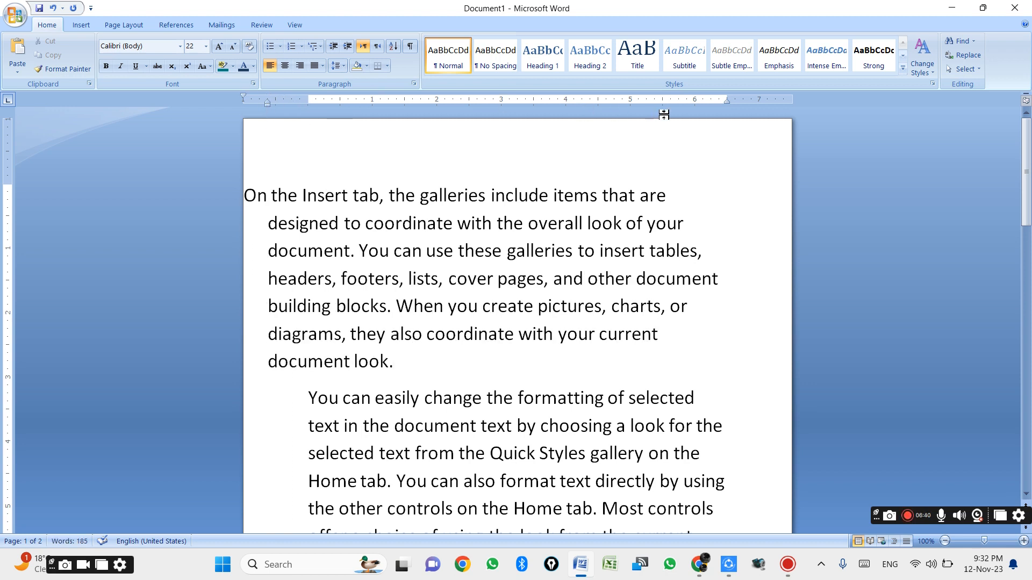
left_click_drag(730, 100, 625, 120)
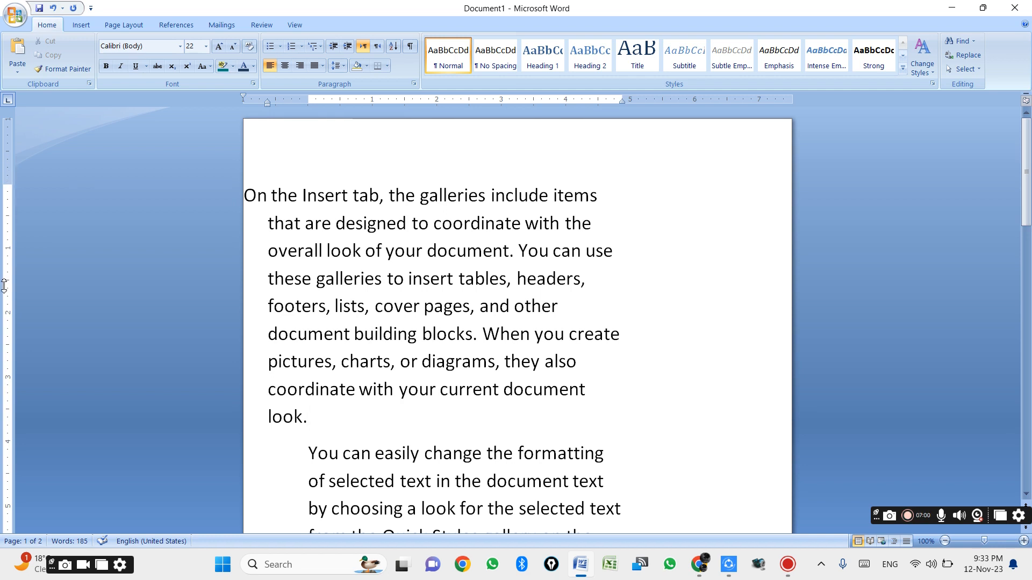
- Enlarge the page's top margin considerably, and reduce it again to a narrow margin near the page's upper edge
double_click(7, 182)
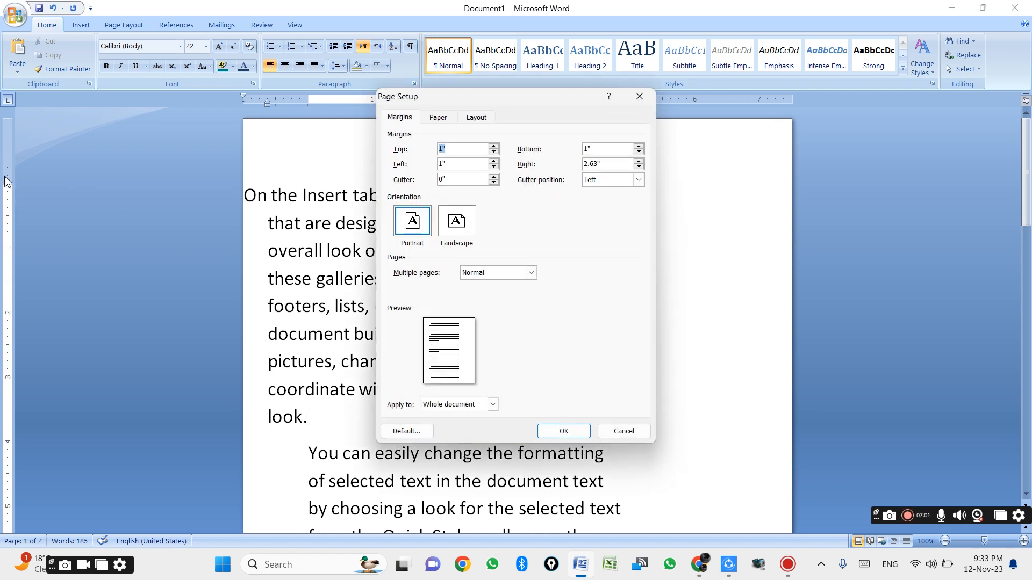
left_click(639, 97)
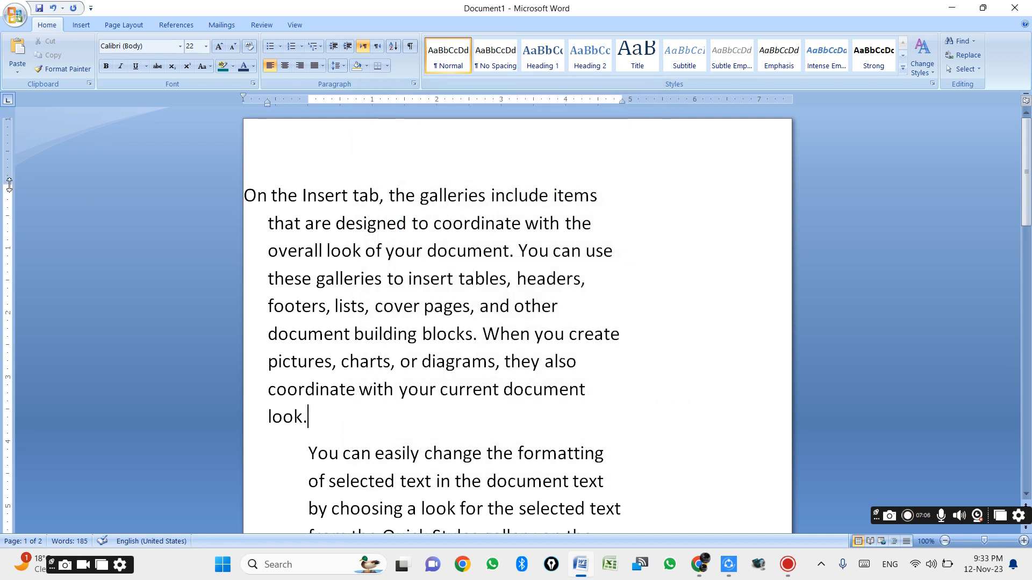
left_click_drag(9, 184, 13, 271)
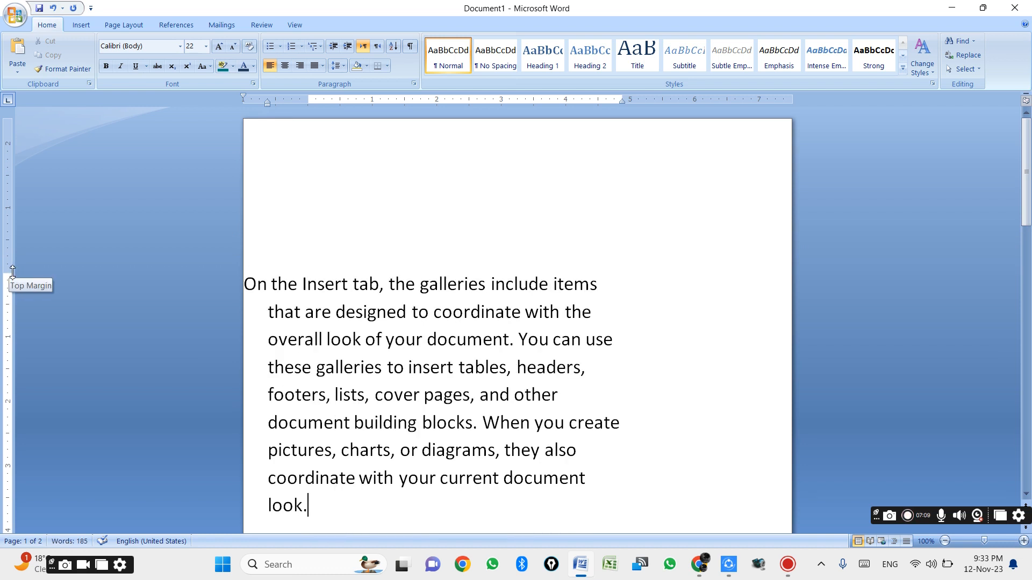
left_click_drag(13, 271, 7, 157)
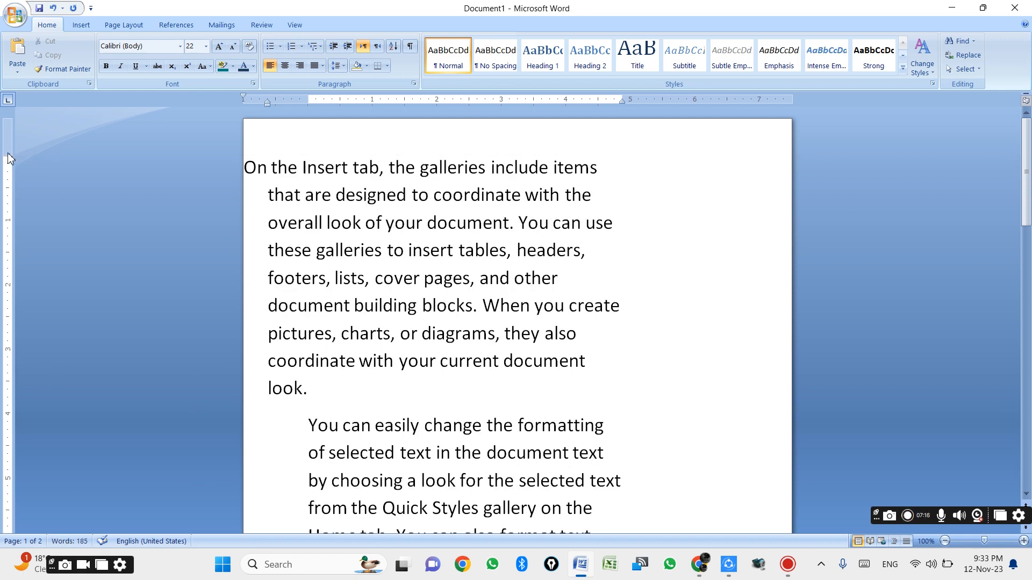
- Undo all the margin and indent changes, keeping the sample text at font size 22
left_click(53, 8)
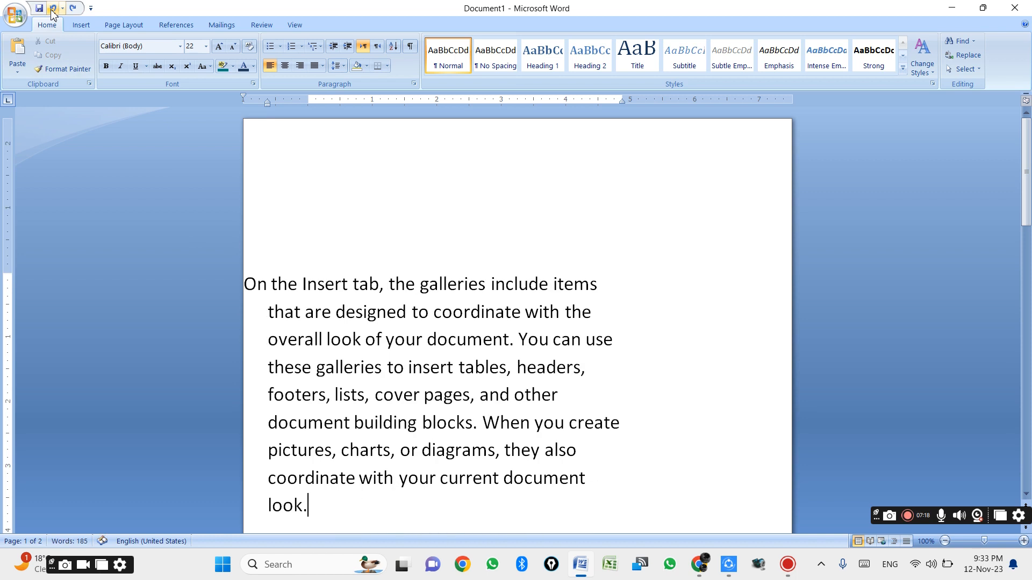
left_click(53, 9)
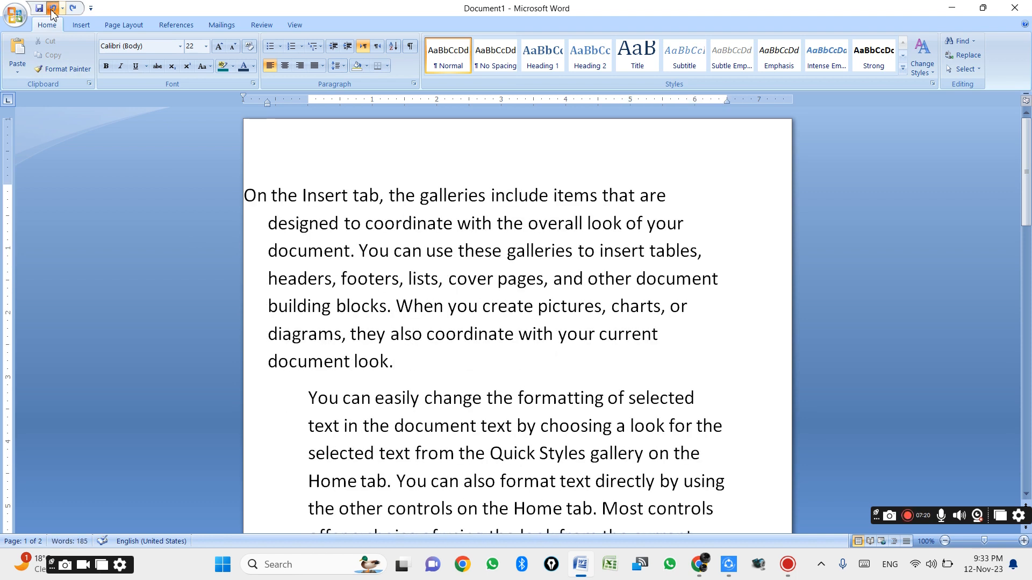
left_click(53, 8)
left_click(53, 8)
left_click(53, 9)
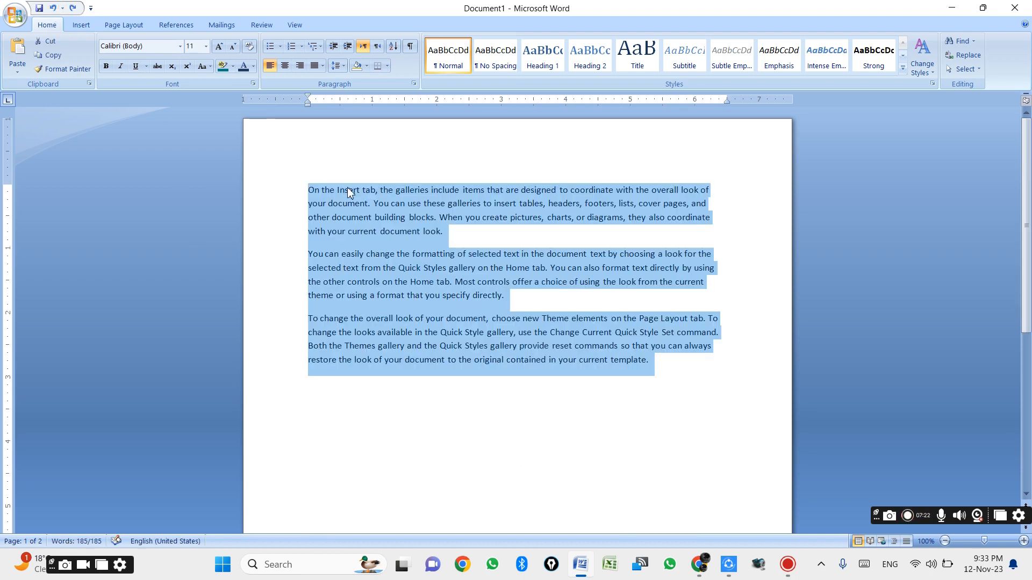
left_click(73, 8)
left_click(511, 156)
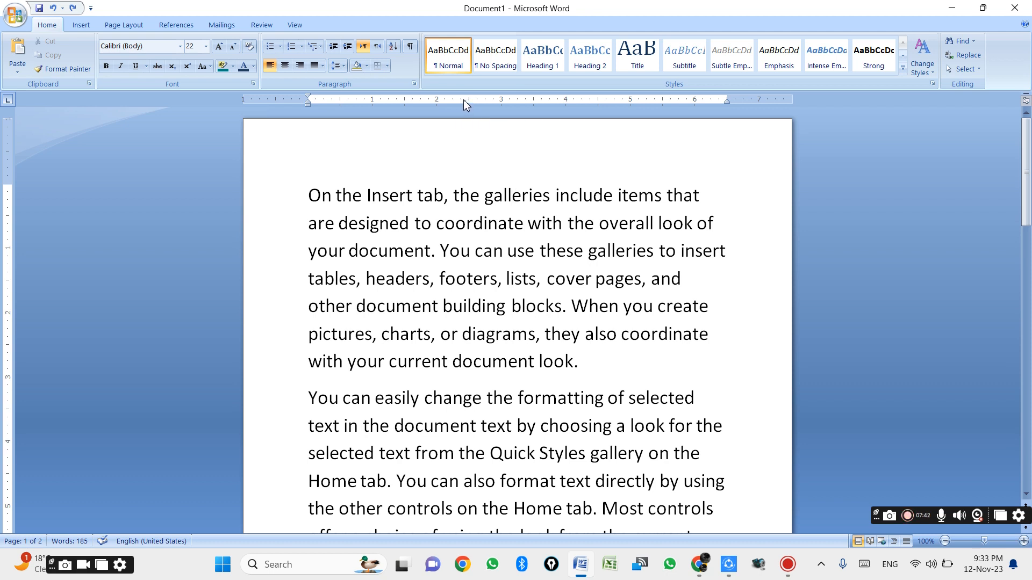
- Increase the left page margin to about 2.2 inches for the whole document in Page Setup
double_click(463, 99)
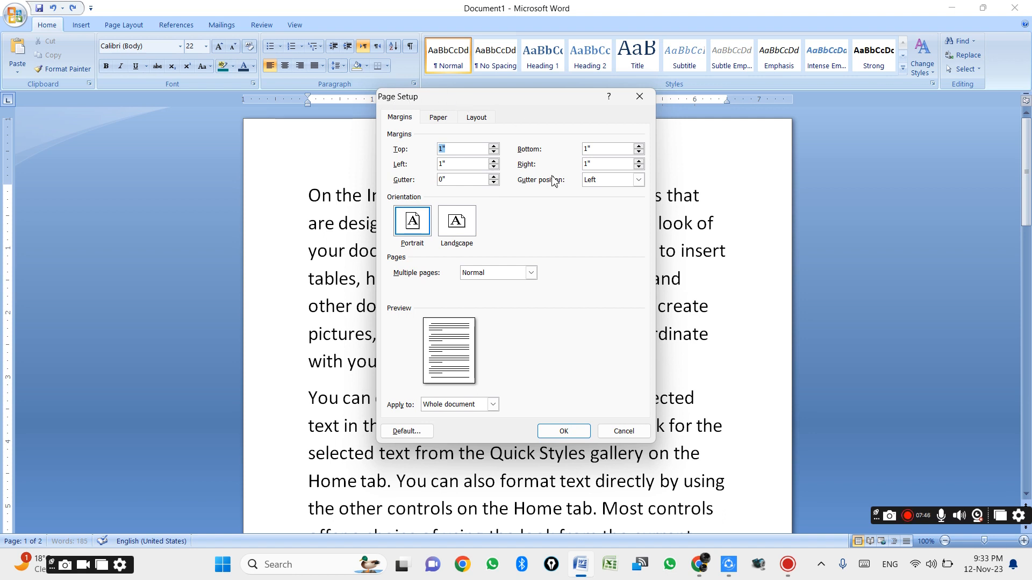
left_click(493, 168)
left_click(493, 161)
left_click(493, 161)
left_click(494, 162)
left_click(494, 161)
left_click(493, 162)
left_click(494, 161)
left_click(564, 431)
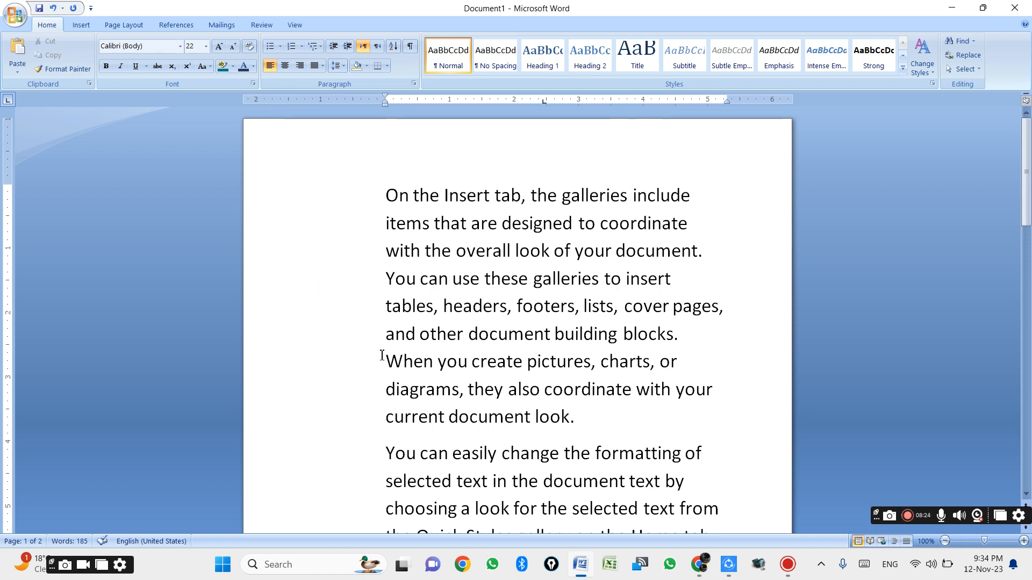
left_click(590, 196)
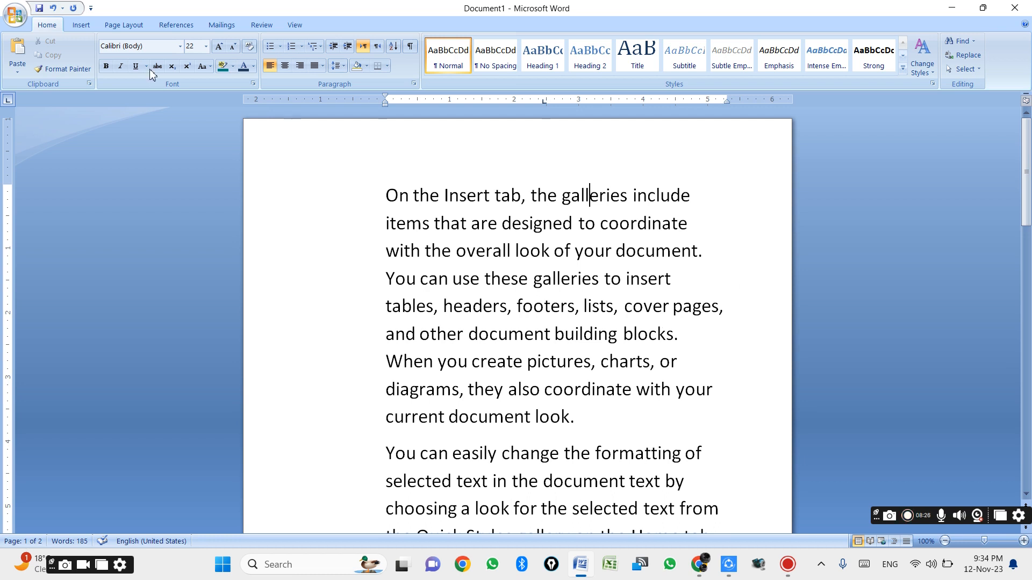
- Undo the increase of the left page margin, and highlight the whole first paragraph before clearing the selection
left_click(53, 8)
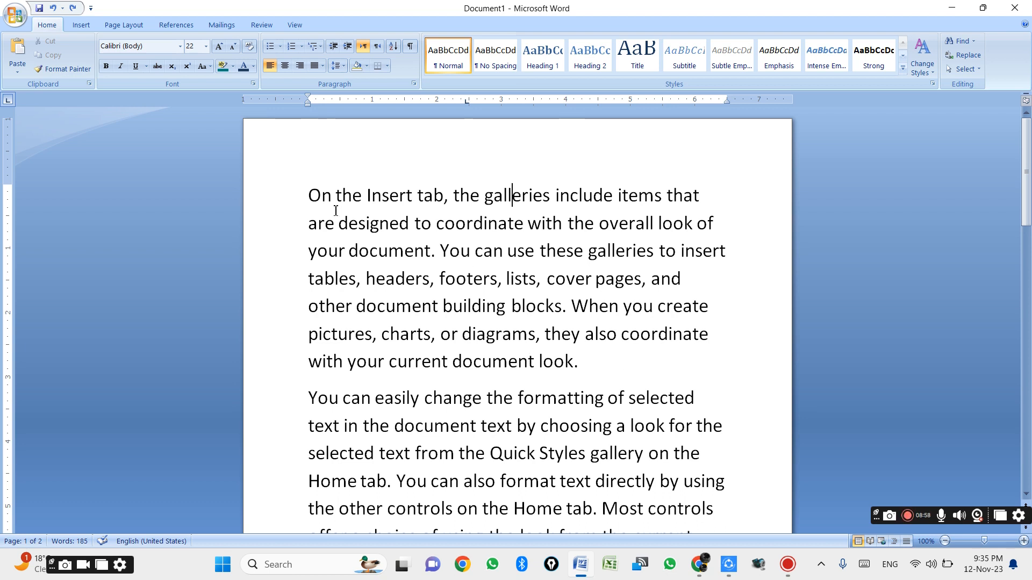
left_click_drag(308, 195, 597, 369)
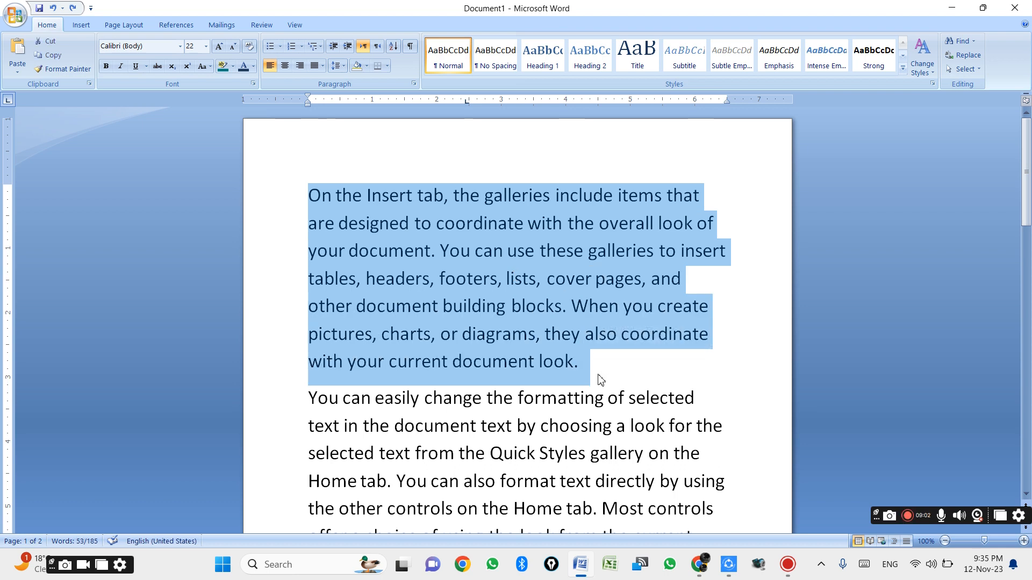
left_click(602, 372)
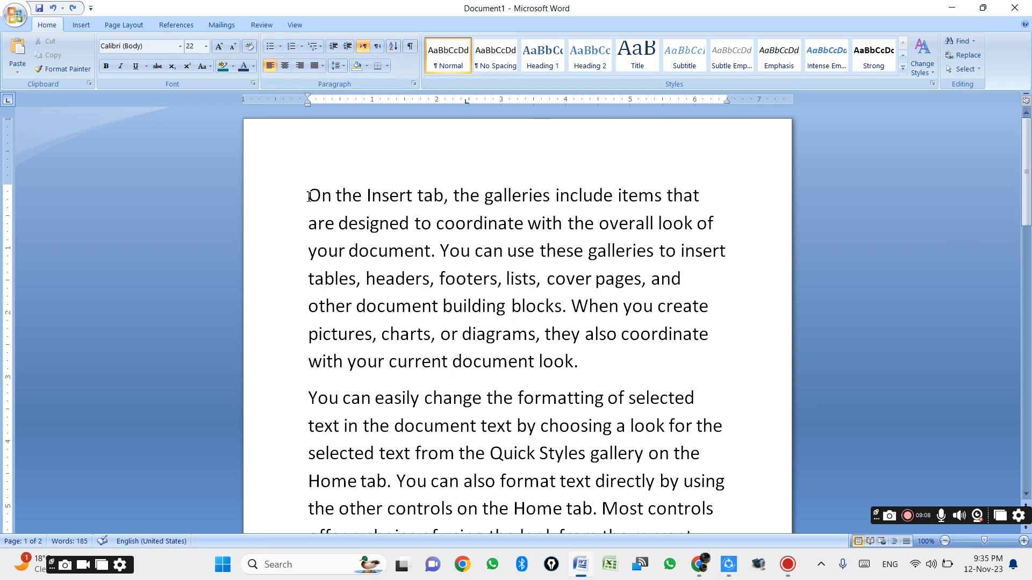
- Set the font size of the whole document's text to 18
key("ctrl+a")
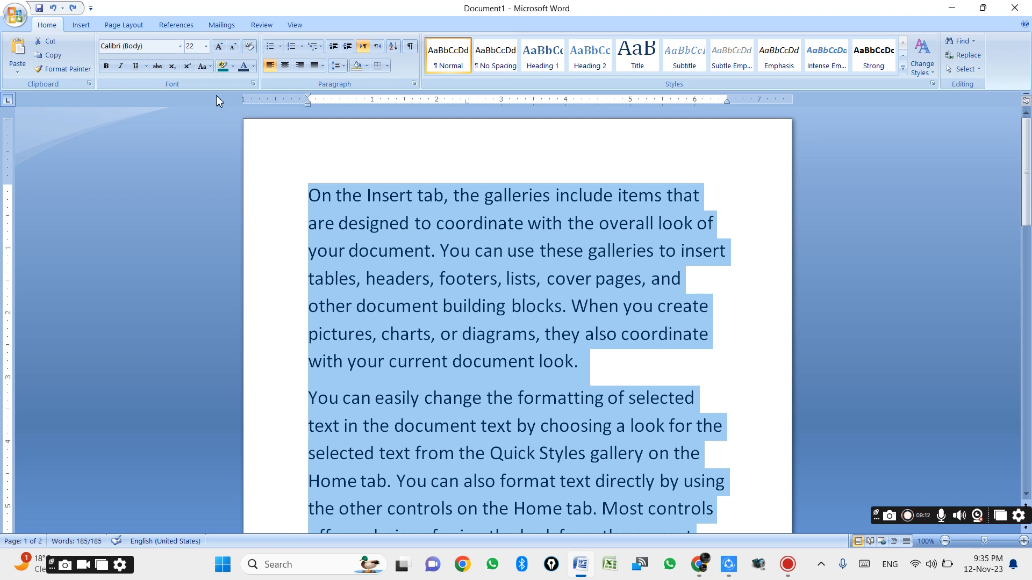
left_click(206, 46)
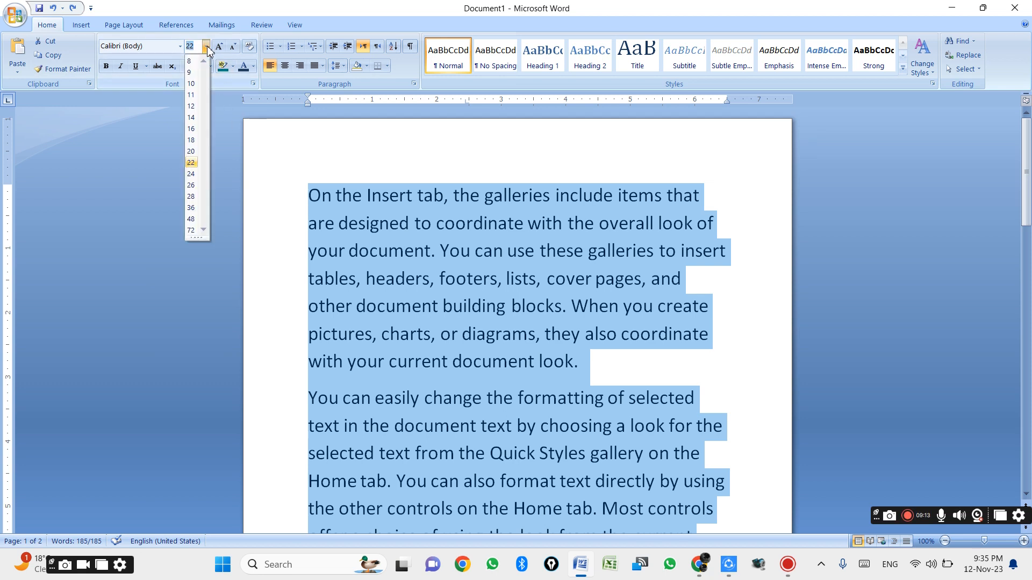
left_click(192, 140)
left_click(344, 193)
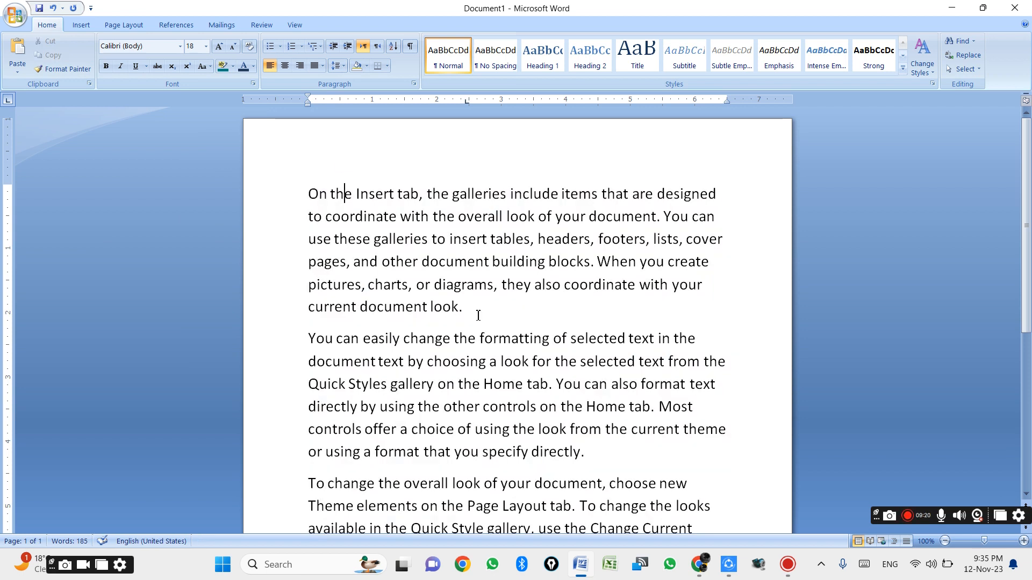
- Split the second paragraph after "You can easily change the formatting" so the rest starts a new paragraph
left_click(473, 305)
left_click(551, 339)
key("Return")
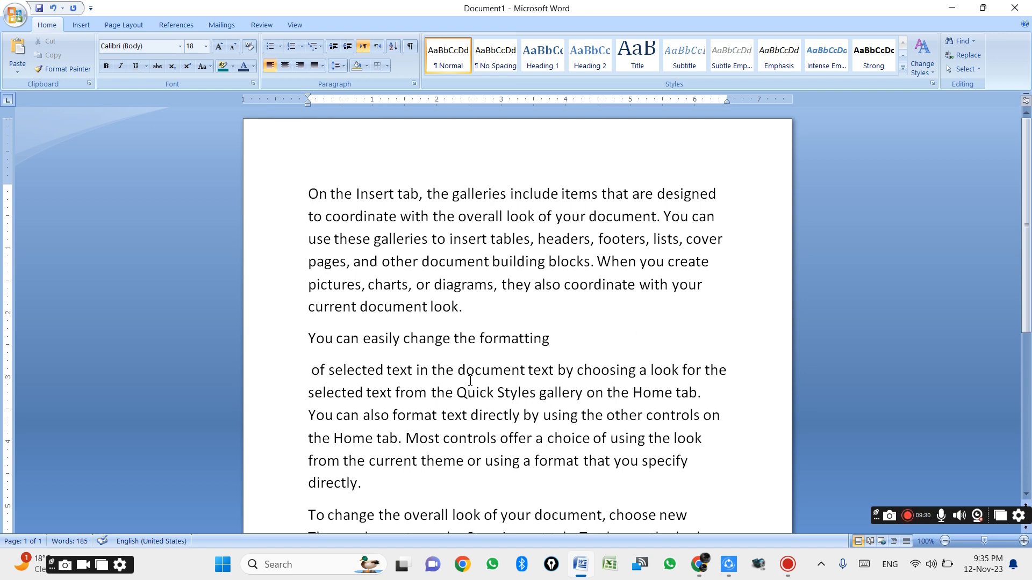
- Break the first paragraph after "the overall look" and join the two parts back together
left_click(537, 217)
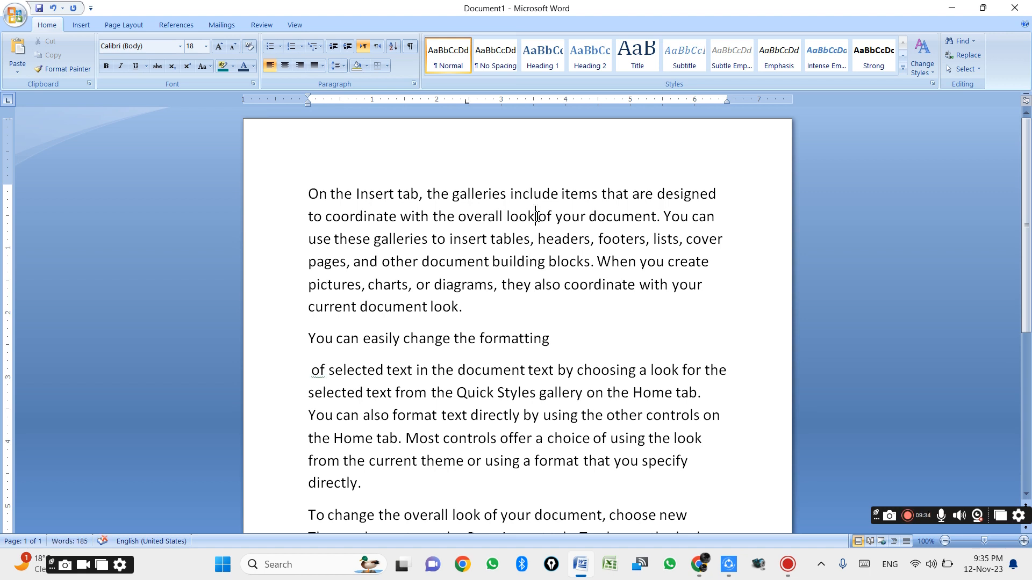
key("Return")
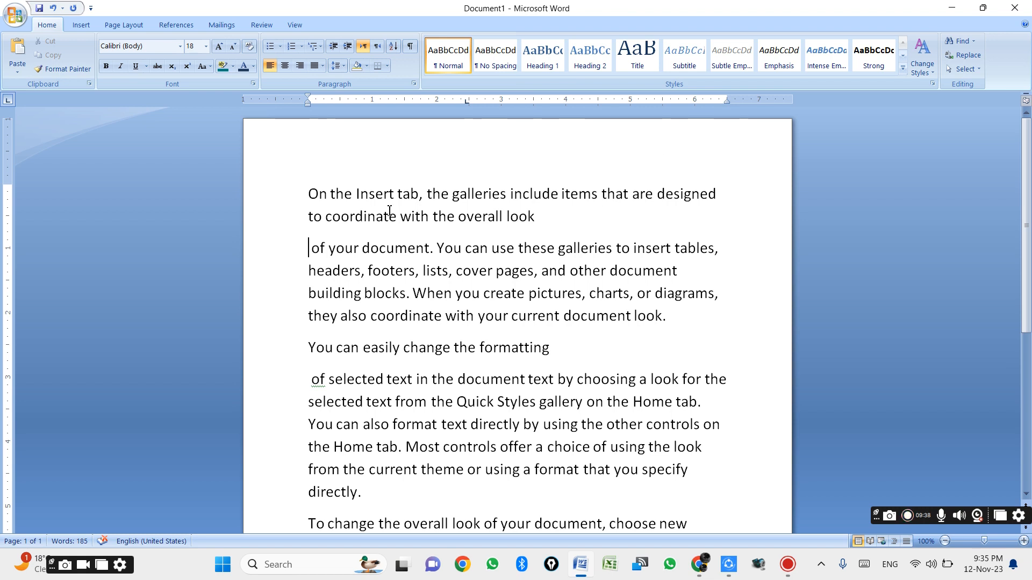
key("BackSpace")
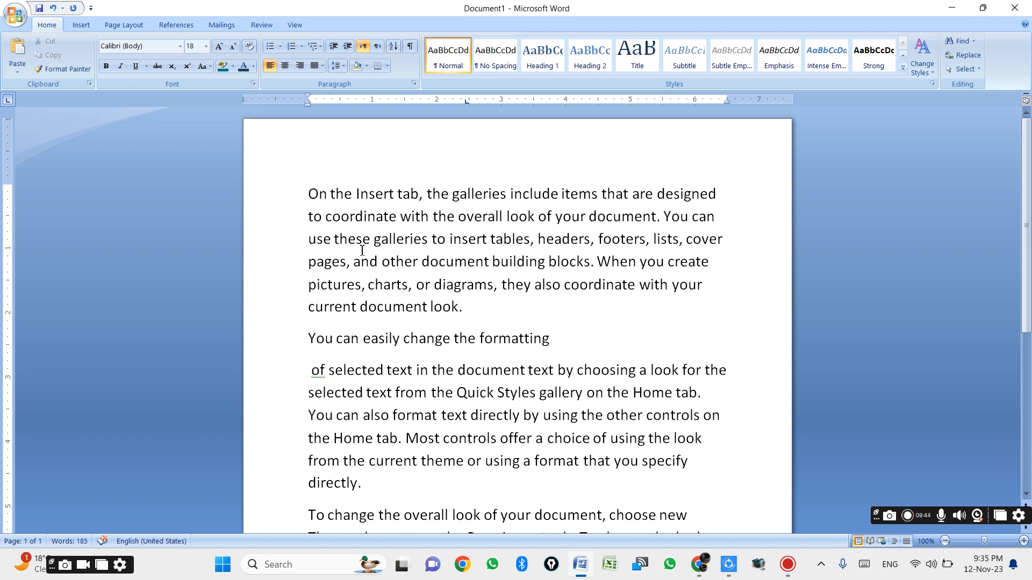
- Select the word "On" and the entire first line of the first paragraph in turn, and clear the selection
double_click(318, 201)
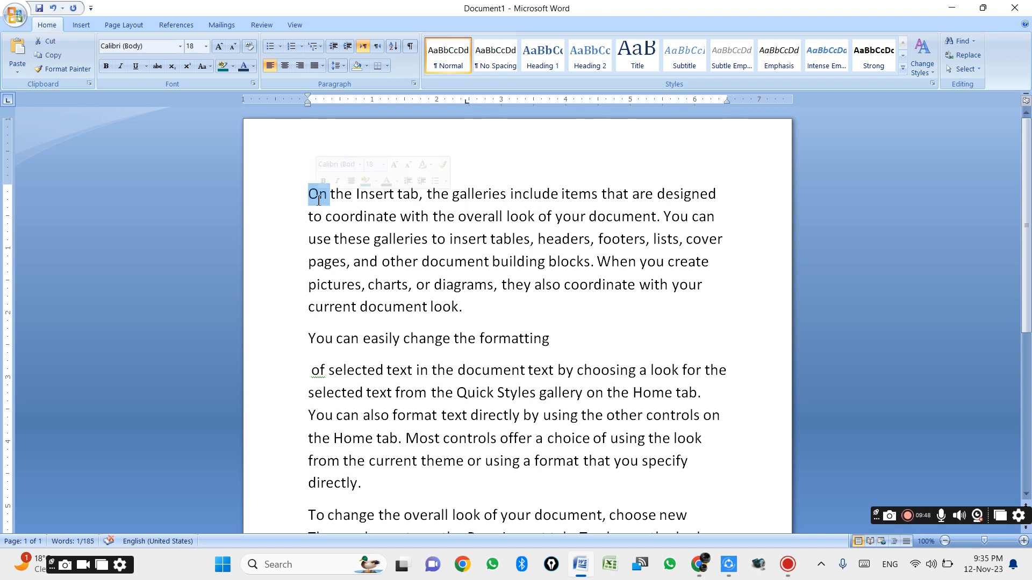
left_click(300, 208)
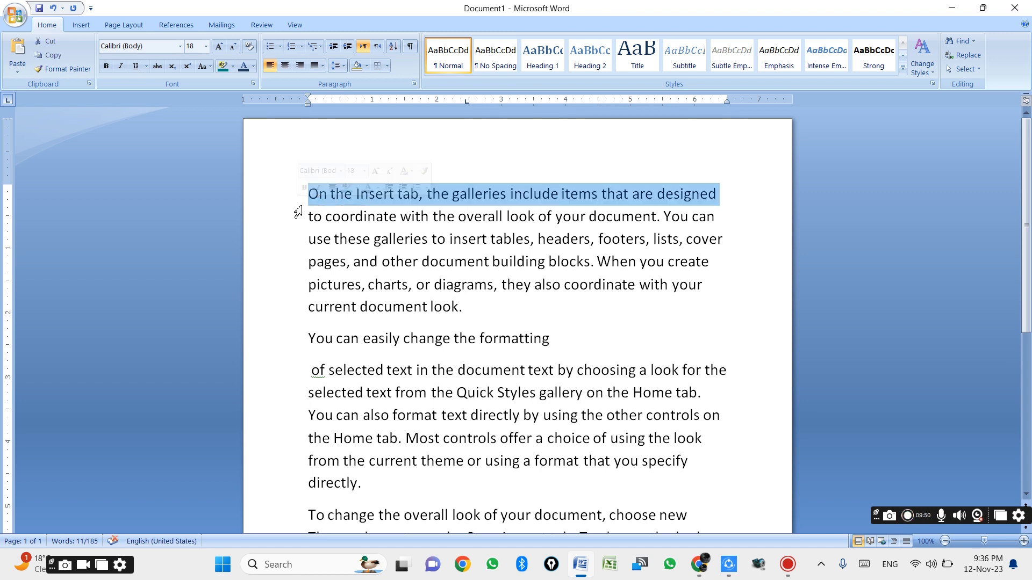
left_click(334, 237)
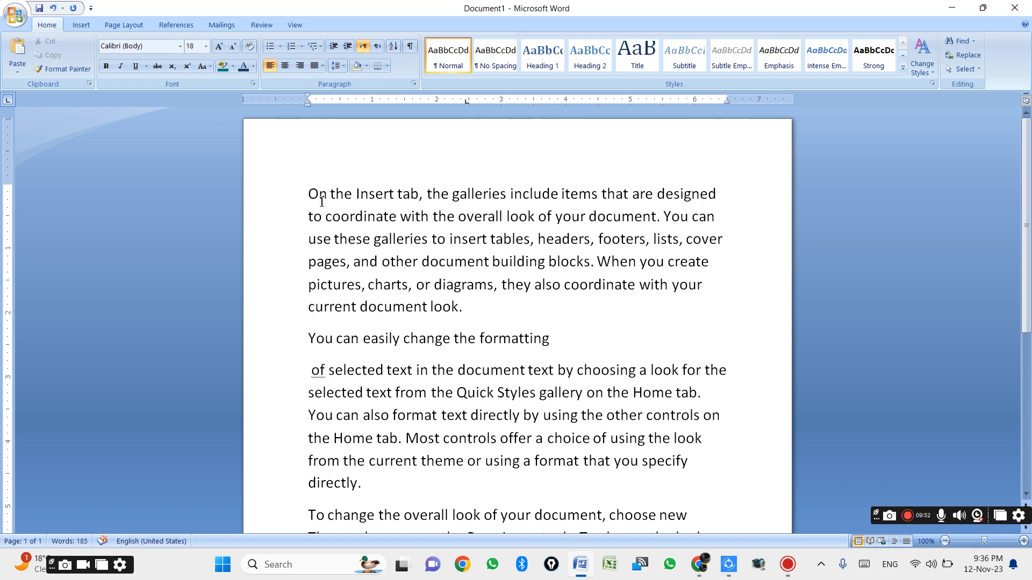
- Select the letter "O", the word "On" and the words "On the" at the document's start in turn, and clear the selection
left_click_drag(319, 196, 311, 196)
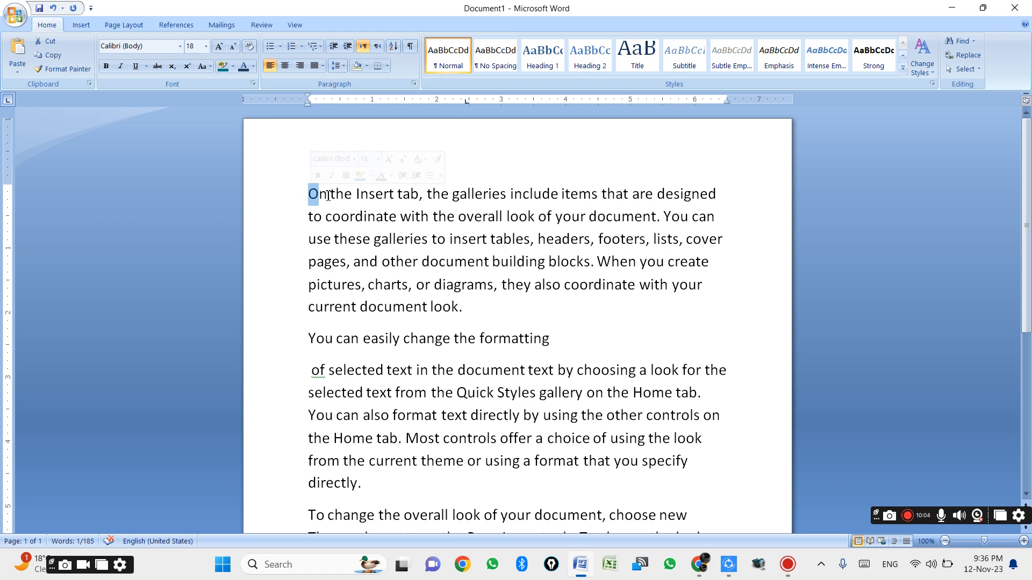
left_click_drag(328, 196, 313, 199)
left_click_drag(353, 195, 314, 194)
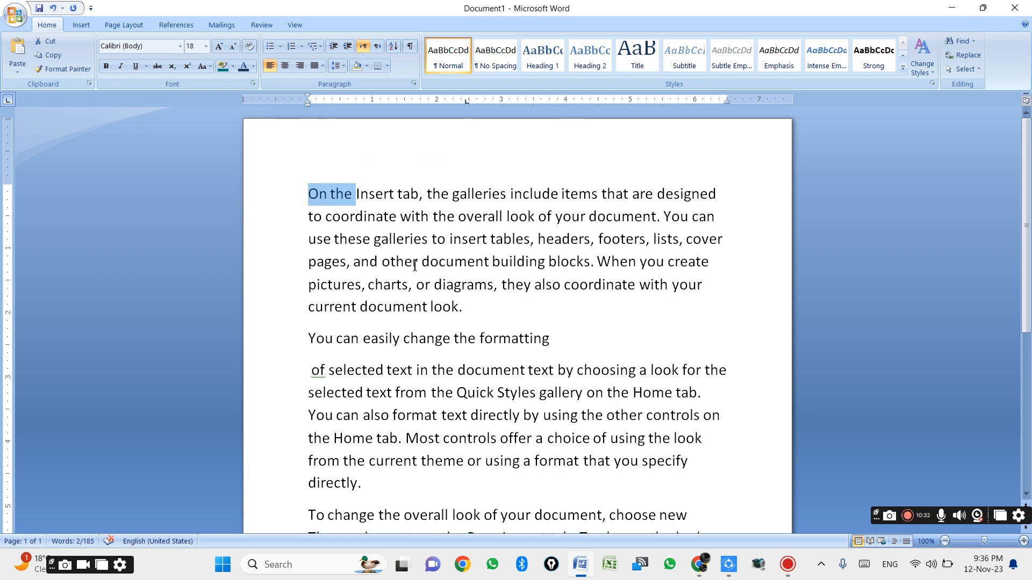
left_click(474, 318)
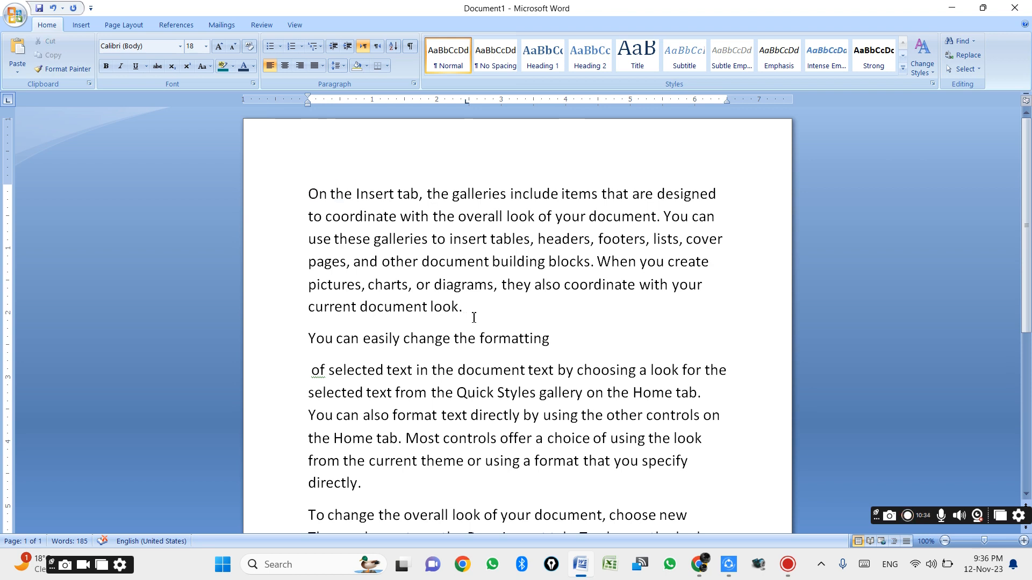
- Select the first sentence of the first paragraph, and its second and fourth lines one after another
left_click_drag(663, 216, 304, 197)
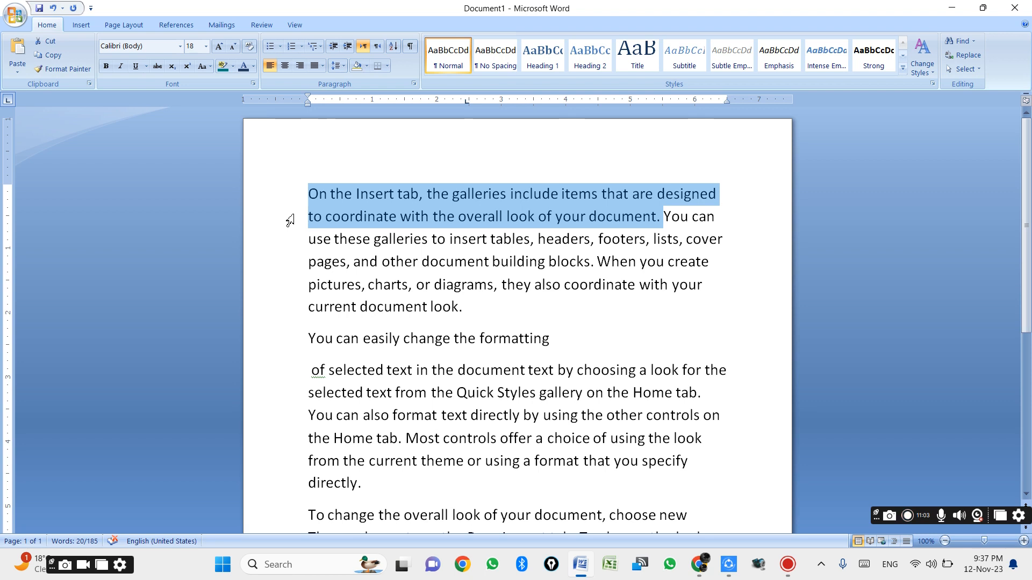
left_click(289, 220)
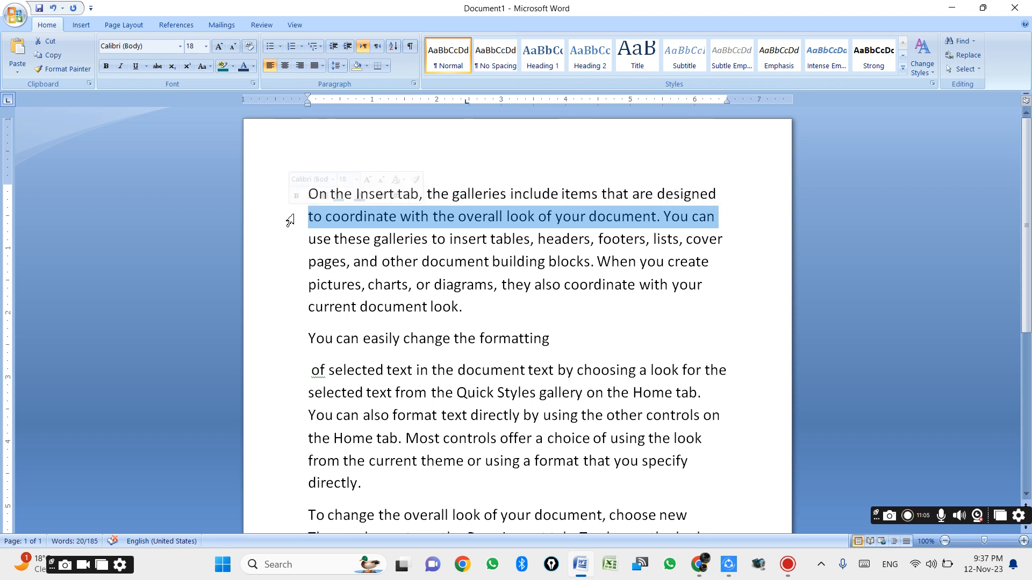
left_click(283, 262)
- Select the single words "On" and "galleries" in the first line one after the other
left_click(321, 145)
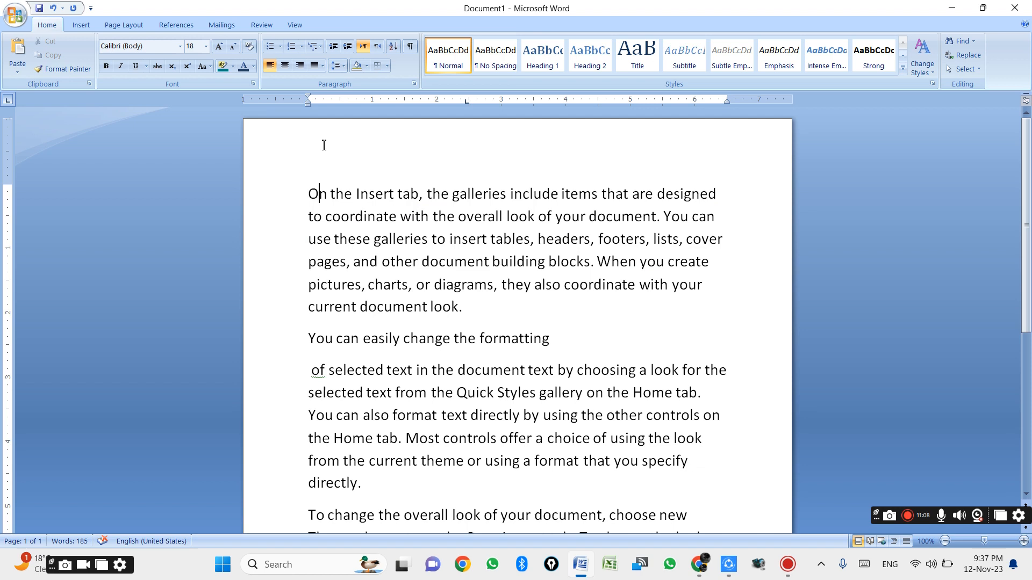
double_click(321, 196)
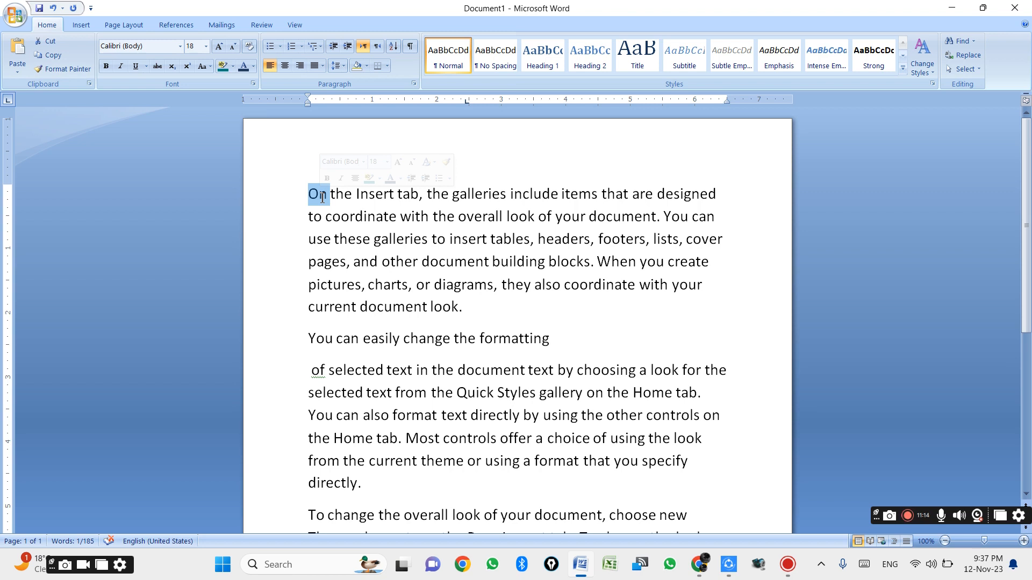
double_click(479, 196)
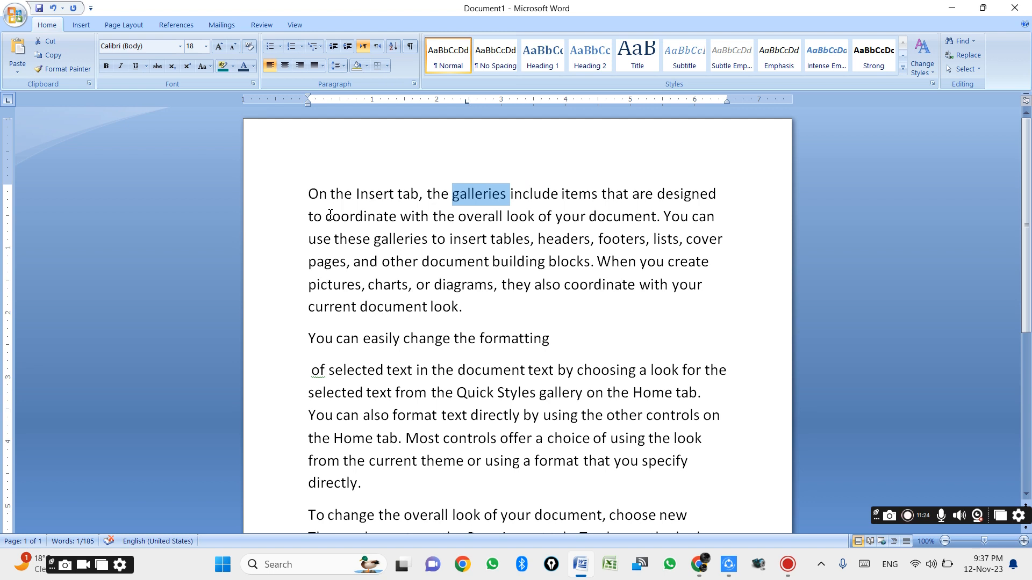
- Extend a selection character by character from the start of the first paragraph through "On the Insert tab, the galleries include items th"
left_click(307, 190)
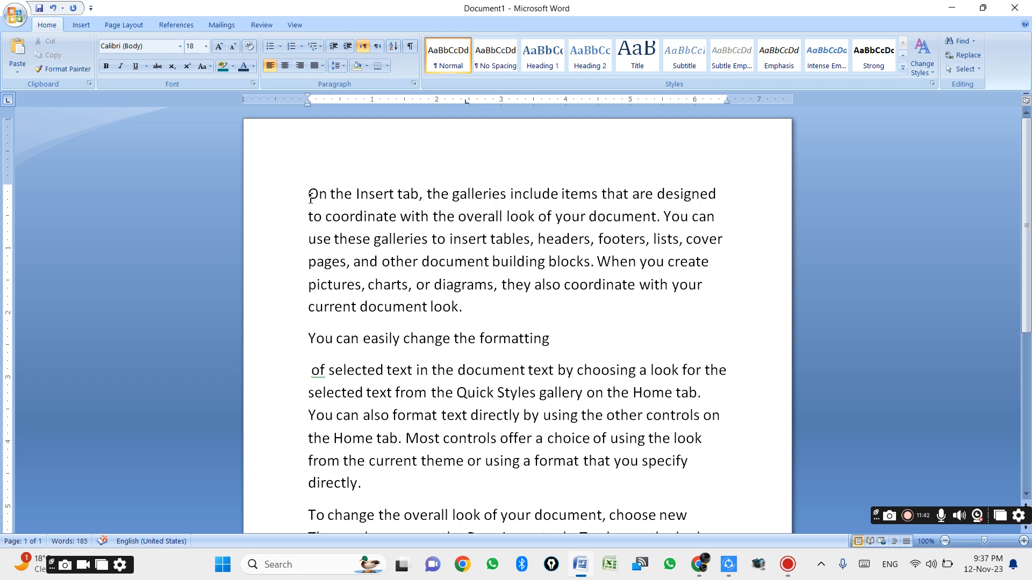
key("shift+Right")
key("shift+Right")
key("shift+Right")
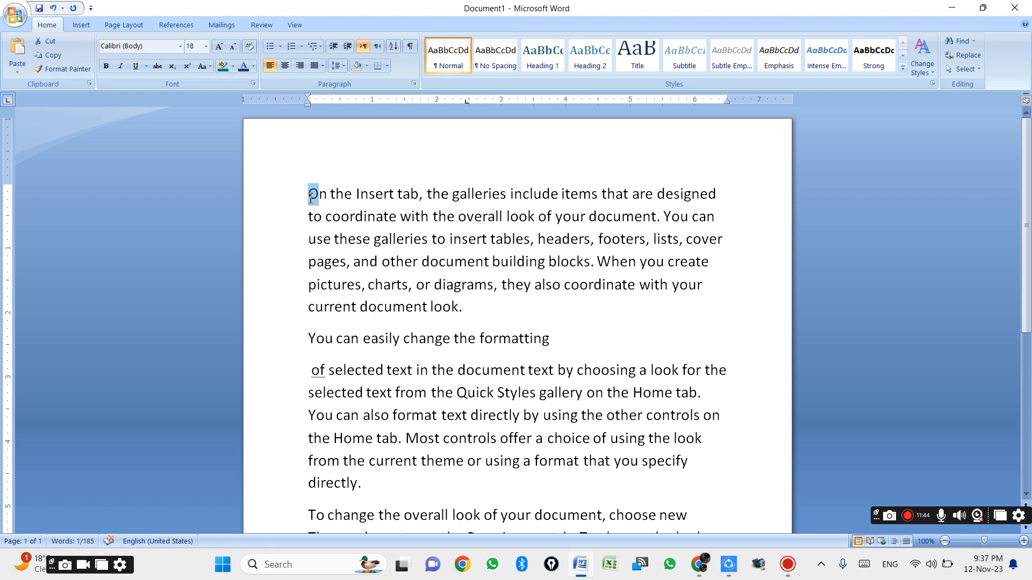
key("shift+Right")
key("shift+Right")
key("shift+Right")
key("shift+Right")
key("shift+Right")
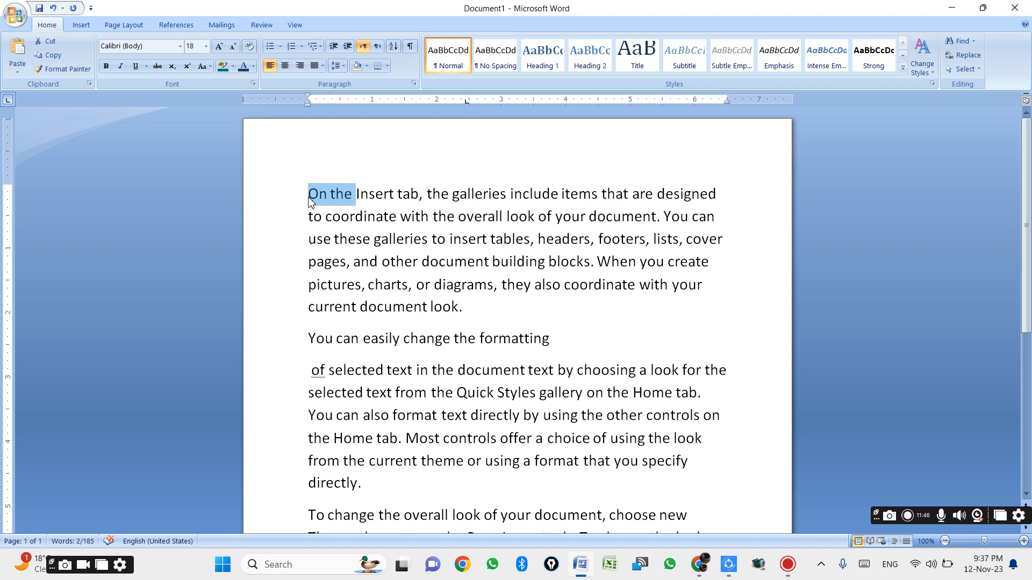
key("shift+Right")
key("shift+Right")
key("shift+Right")
key("shift+Right")
key("shift+Right")
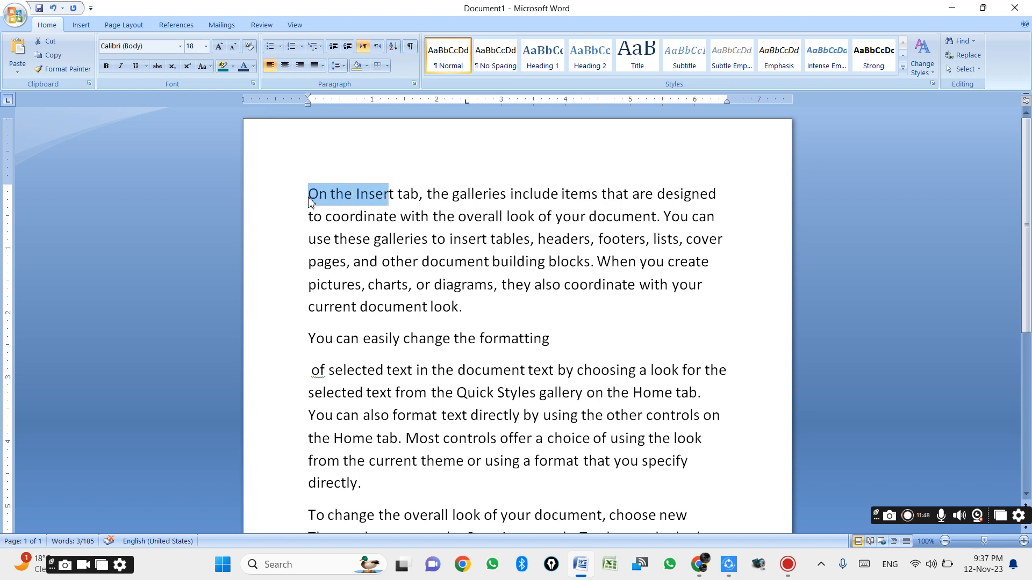
key("shift+Right")
key("shift+Right")
key("shift+Right")
key("shift+Right")
key("shift+Right")
key("shift+Right")
key("shift+Right")
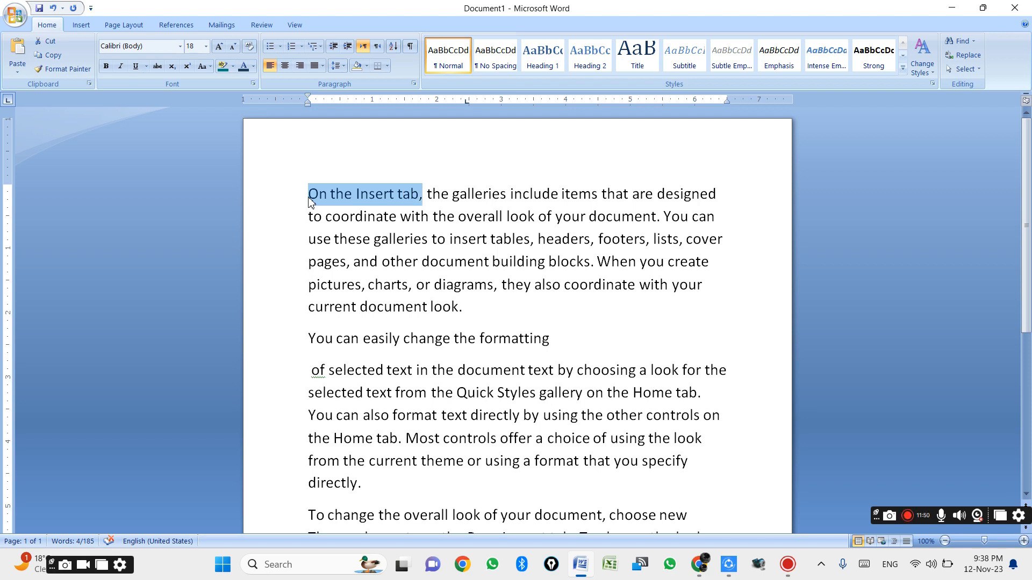
key("shift+Right")
key("shift+Right")
key("shift+Right")
key("shift+Right")
key("shift+Right")
key("shift+Right")
key("shift+Right")
key("shift+Right")
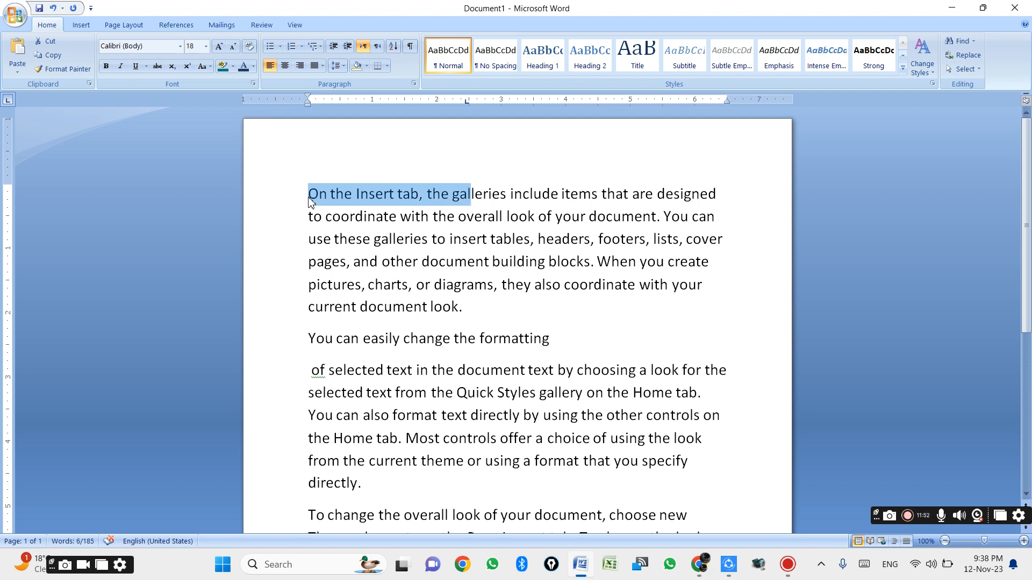
key("shift+Right")
key("shift+Right")
key("shift+Right")
key("shift+Right")
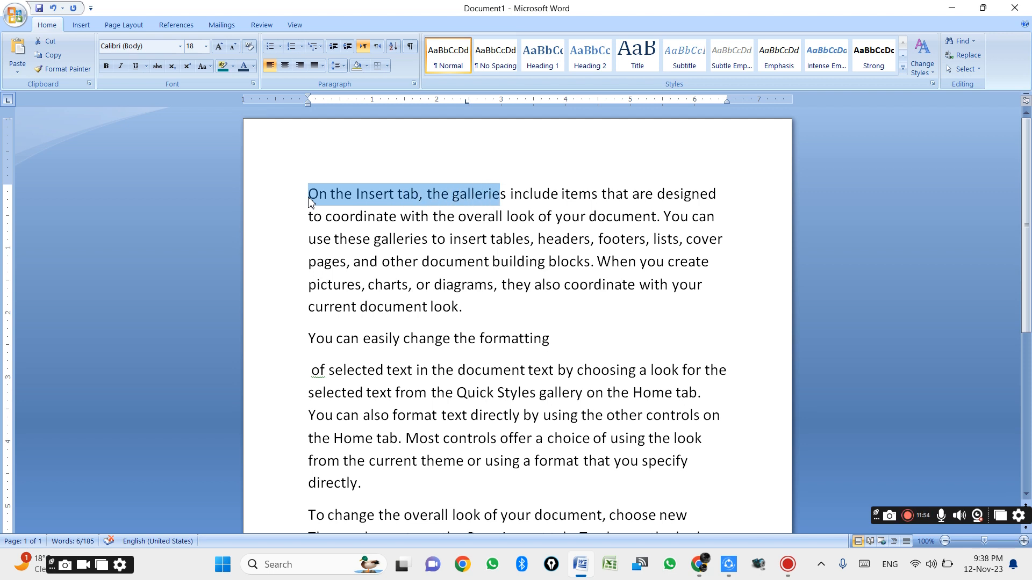
key("shift+Right")
key("shift+Right")
key("shift+Right")
key("shift+Right")
key("shift+Right")
key("shift+Right")
key("shift+Right")
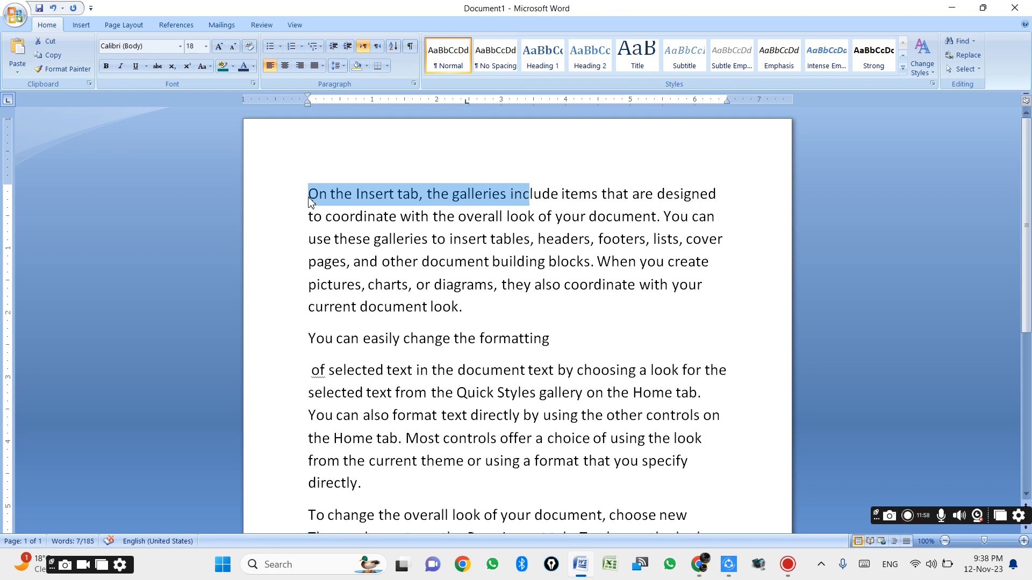
key("shift+Right")
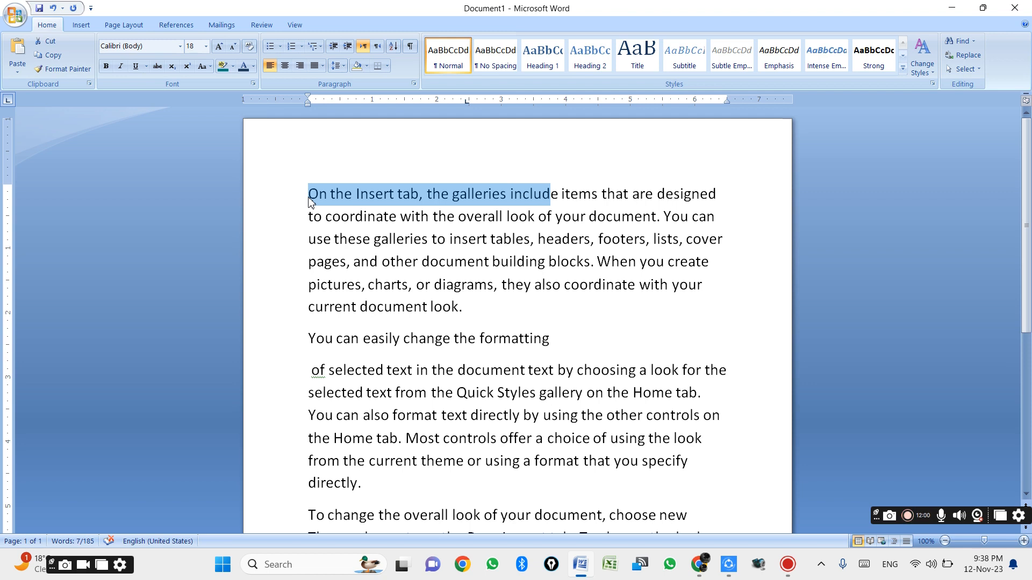
key("shift+Right")
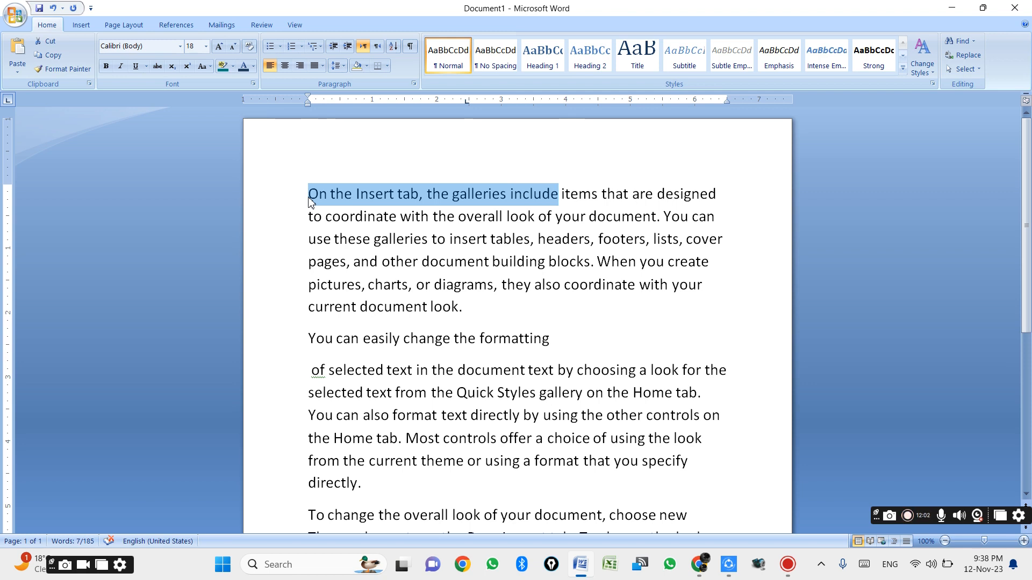
key("shift+Right")
key("shift+Right")
key("shift+Right")
key("shift+Right")
key("shift+Right")
key("shift+Right")
key("shift+Right")
key("shift+Right")
key("shift+Right")
key("shift+Right")
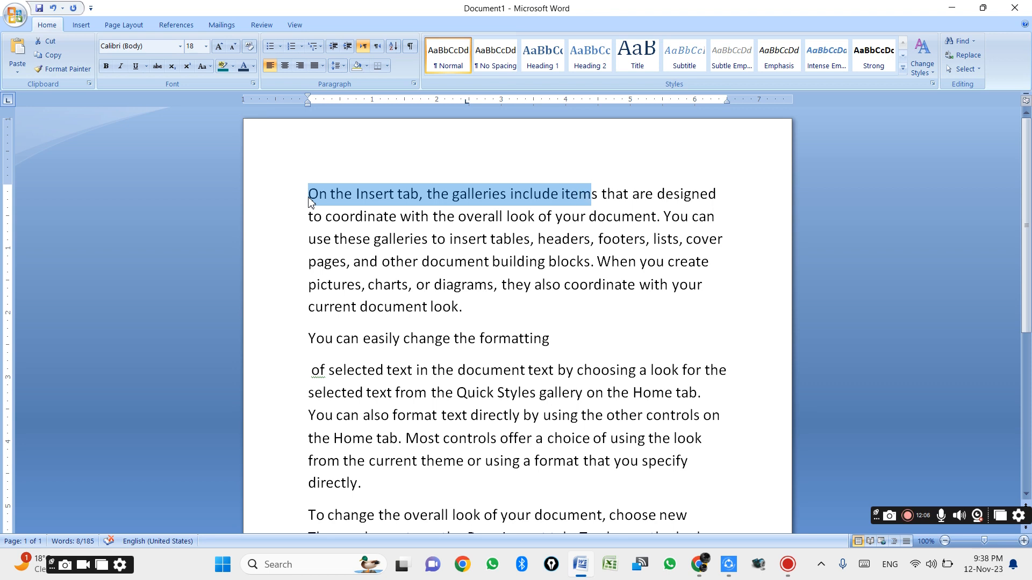
- Shrink the selection character by character back to the start of the first paragraph until nothing is selected
key("shift+Left")
key("shift+Left")
key("shift+Left")
key("shift+Left")
key("shift+Left")
key("shift+Left")
key("shift+Left")
key("shift+Left")
key("shift+Left")
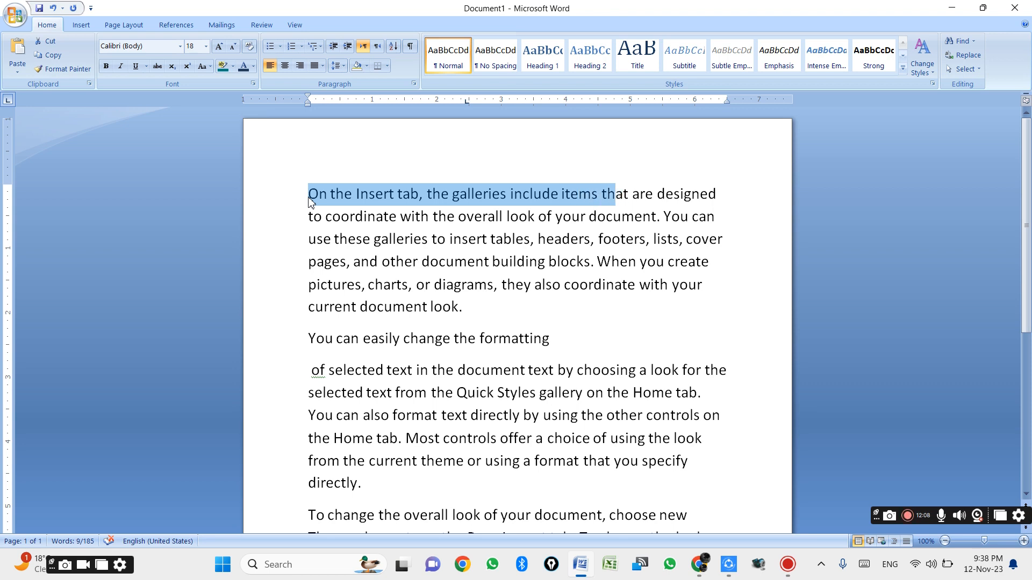
key("shift+Left")
key("shift+Left")
key("shift+Left")
key("shift+Left")
key("shift+Left")
key("shift+Left")
key("shift+Left")
key("shift+Left")
key("shift+Left")
key("shift+Left")
key("shift+Left")
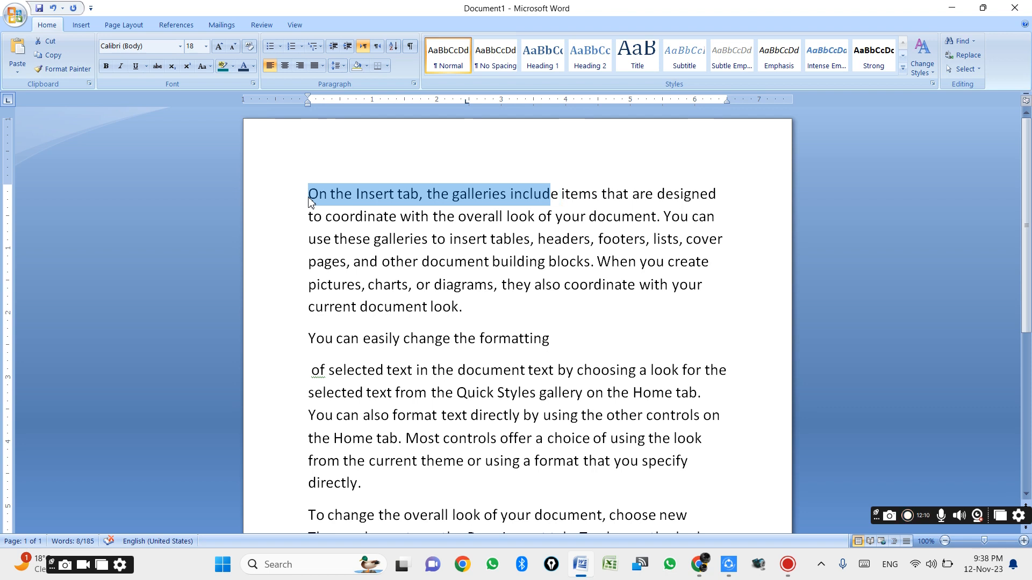
key("shift+Left")
key("shift+Left")
key("shift+Left")
key("shift+Left")
key("shift+Left")
key("shift+Left")
key("shift+Left")
key("shift+Left")
key("shift+Left")
key("shift+Left")
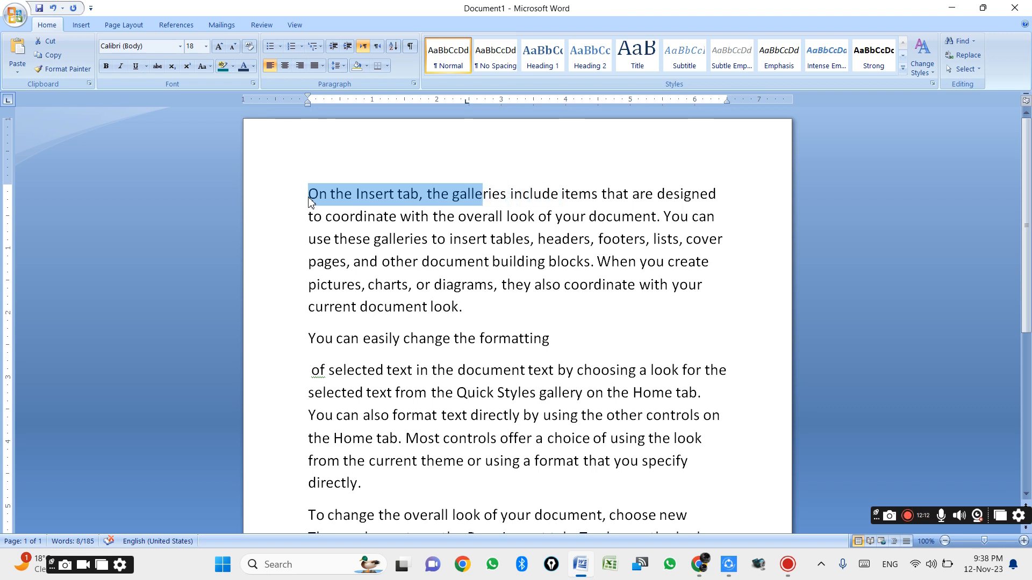
key("shift+Left")
key("shift+Left")
key("shift+Left")
key("shift+Left")
key("shift+Left")
key("shift+Left")
key("shift+Left")
key("shift+Left")
key("shift+Left")
key("shift+Left")
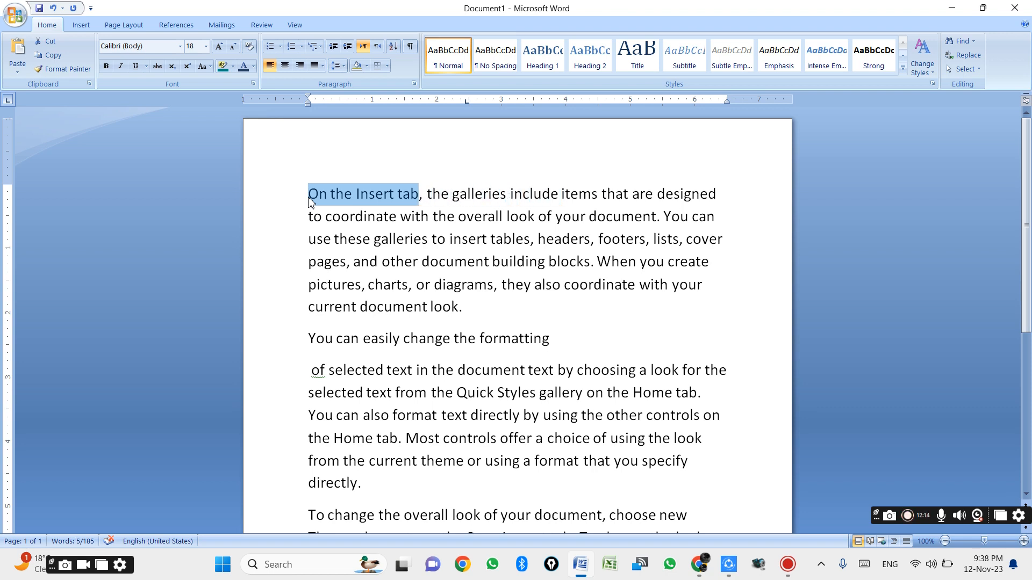
key("shift+Left")
key("shift+Left")
key("shift+Left")
key("shift+Left")
key("shift+Left")
key("shift+Left")
key("shift+Left")
key("shift+Left")
key("shift+Left")
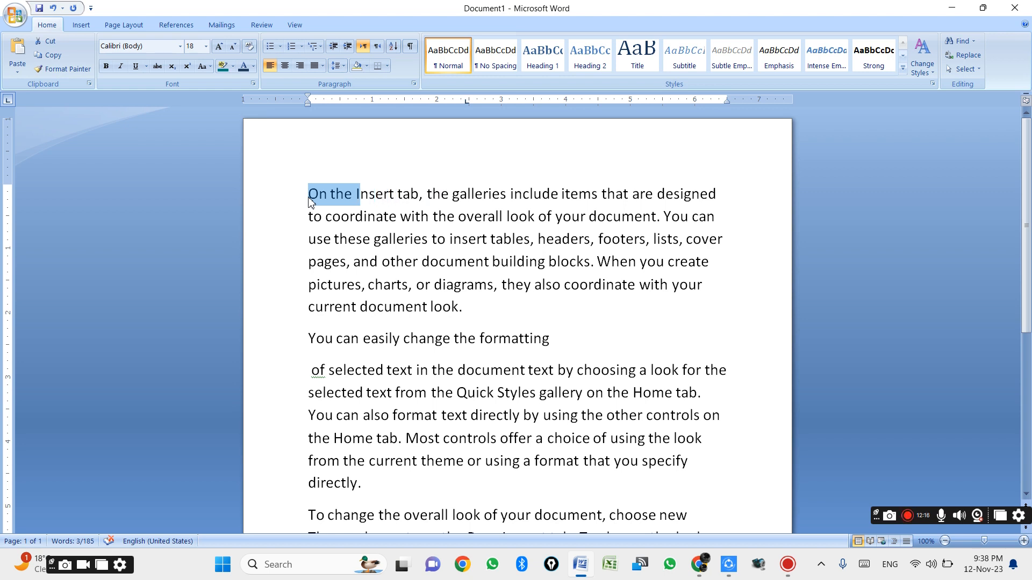
key("shift+Left")
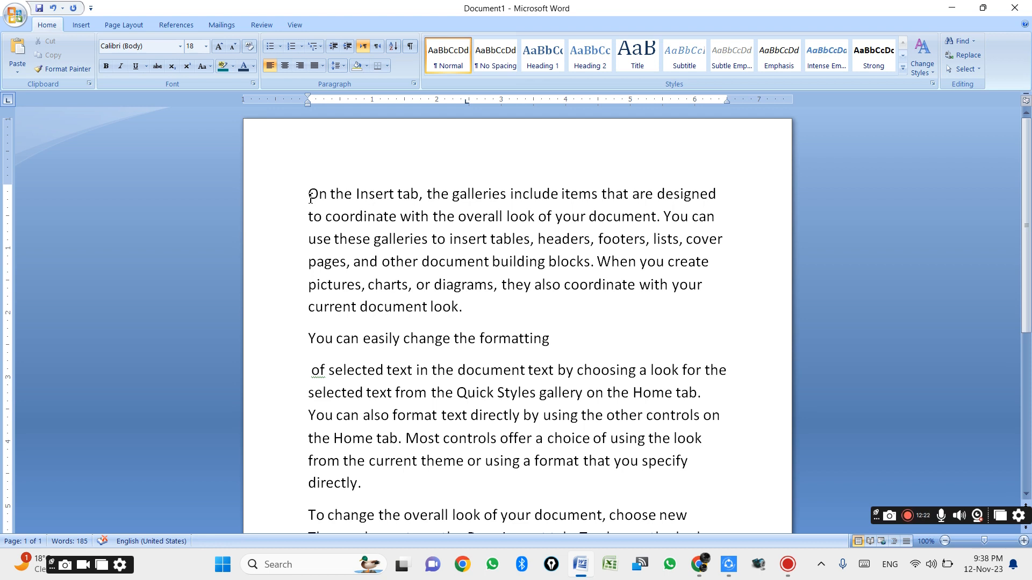
- Select the first line from its start to its end and extend the selection line by line into the paragraph starting "of selected text"
key("shift+End")
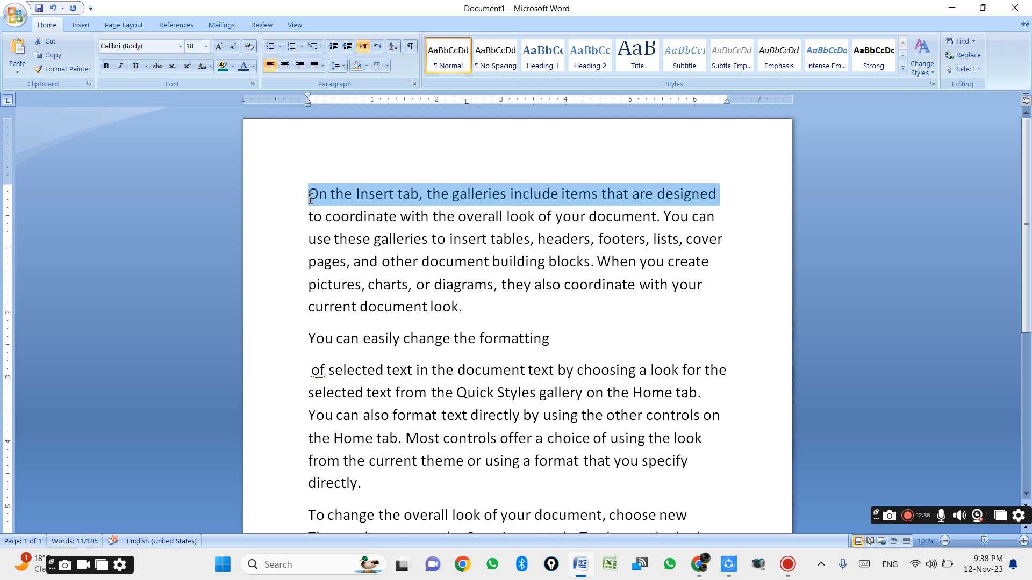
key("shift+Down")
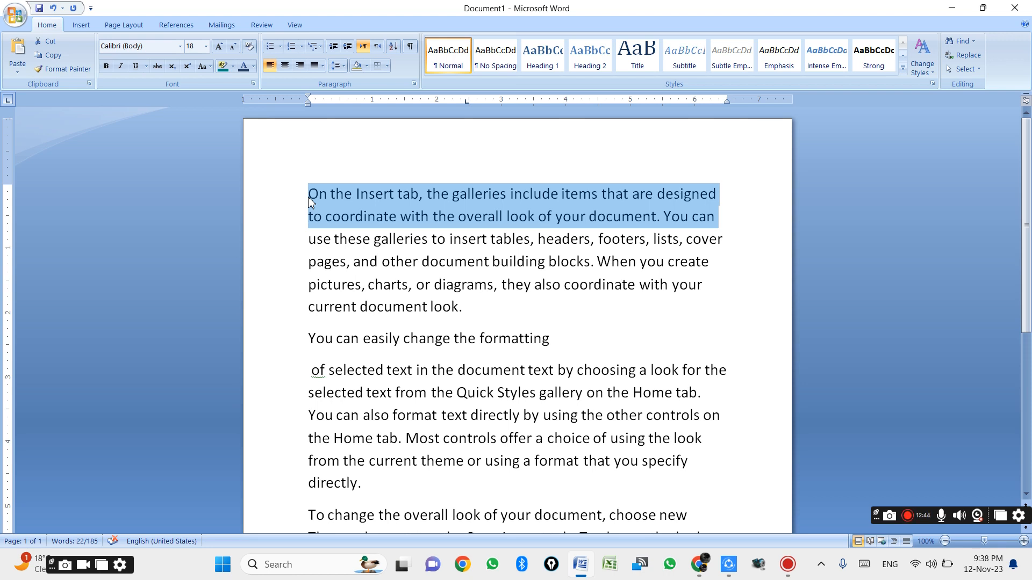
key("shift+Down")
key("shift+Down")
key("shift+Down")
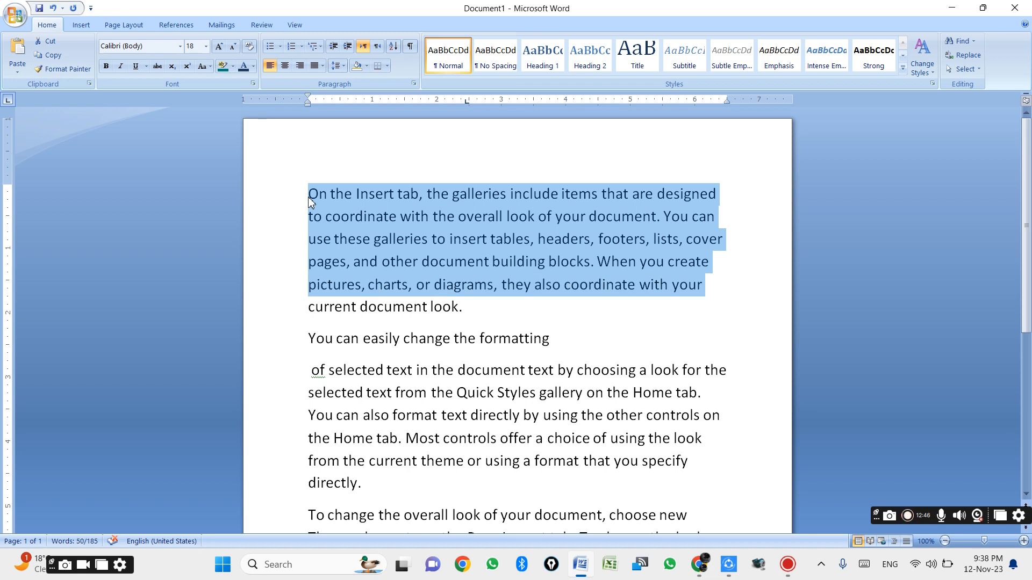
key("shift+Down")
key("shift+Down")
key("shift+Down")
key("shift+Down")
key("shift+Down")
key("shift+Down")
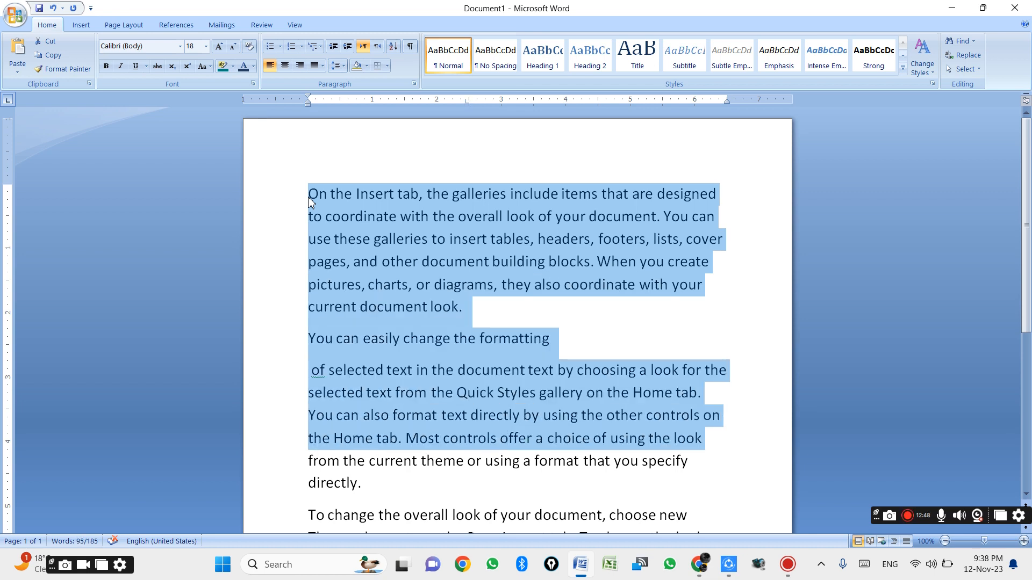
key("shift+Down")
key("shift+Down")
- Shrink the selection line by line until it covers only the first line
key("shift+Up")
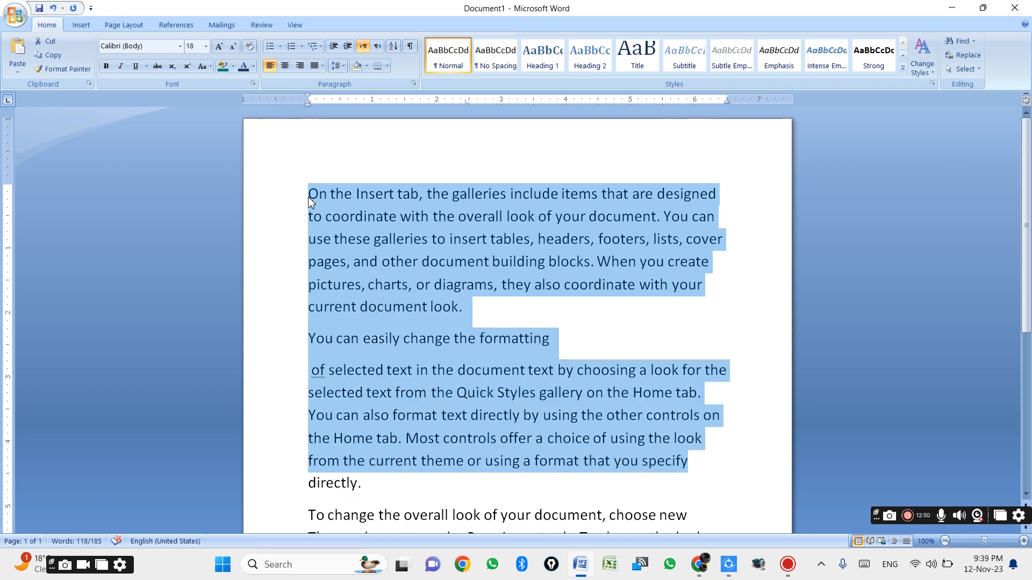
key("shift+Up")
key("shift+Up")
key("shift+Up")
key("shift+Up")
key("shift+Up")
key("shift+Up")
key("shift+Up")
key("shift+Up")
key("shift+Up")
key("shift+Up")
key("shift+Up")
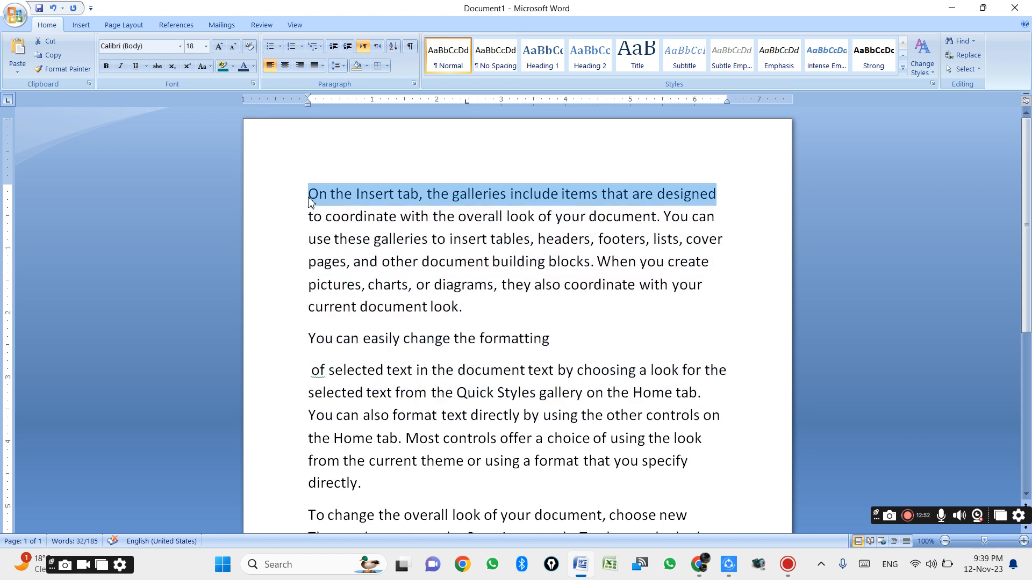
- Extend the selection line by line through "You can easily change the formatting", and reduce it to the first four lines
key("shift+Down")
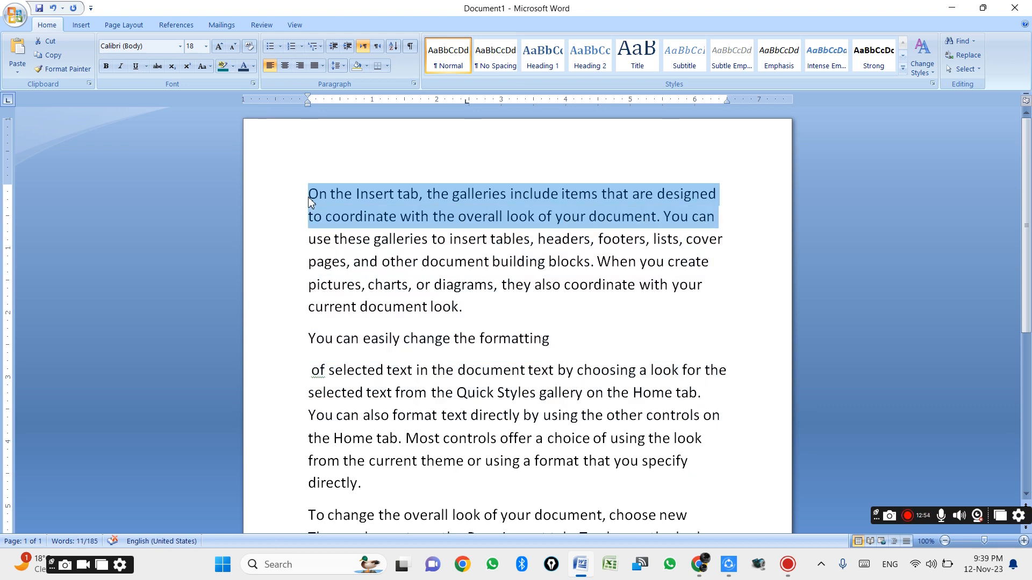
key("shift+Down")
key("shift+Down")
key("shift+Down")
key("shift+Down")
key("shift+Down")
key("shift+Down")
key("shift+Up")
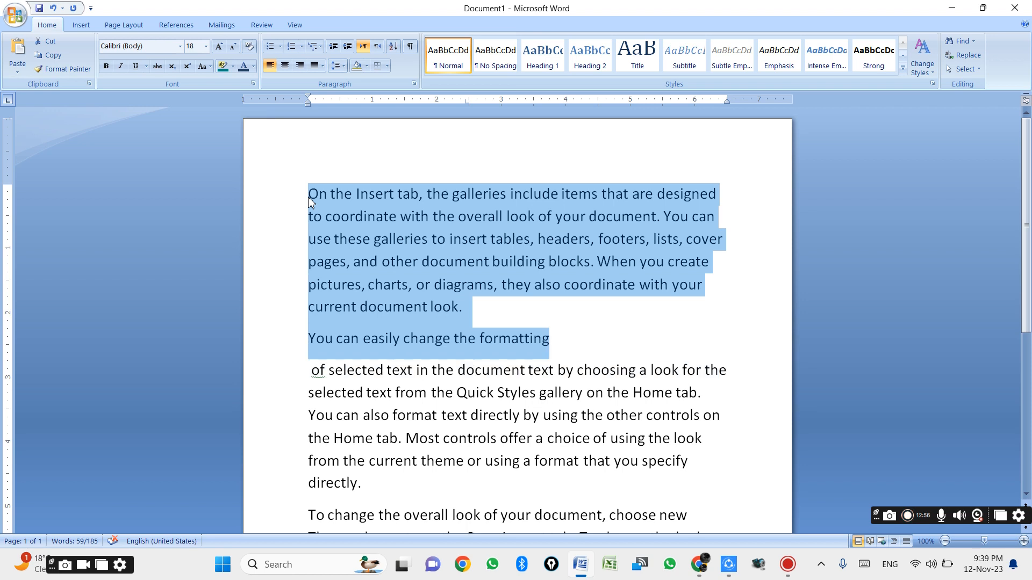
key("shift+Up")
key("shift+Up")
key("shift+Up")
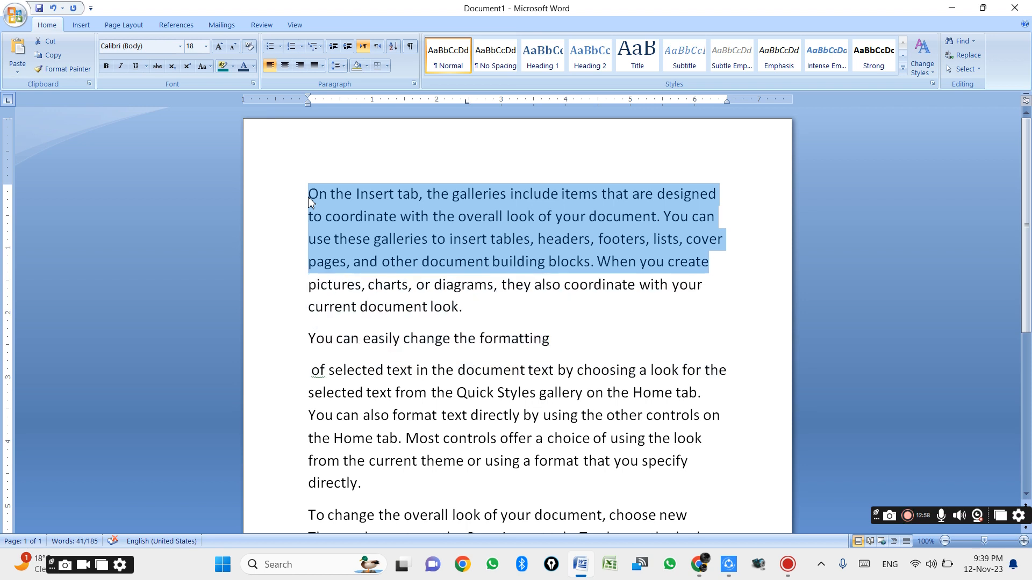
- Shrink and extend the selection by a few lines, and clear it by placing the cursor at the start of the second line
key("shift+Up")
key("shift+Down")
key("shift+Down")
key("shift+Down")
key("shift+Up")
key("shift+Up")
key("shift+Up")
key("shift+Up")
key("shift+Up")
left_click(309, 222)
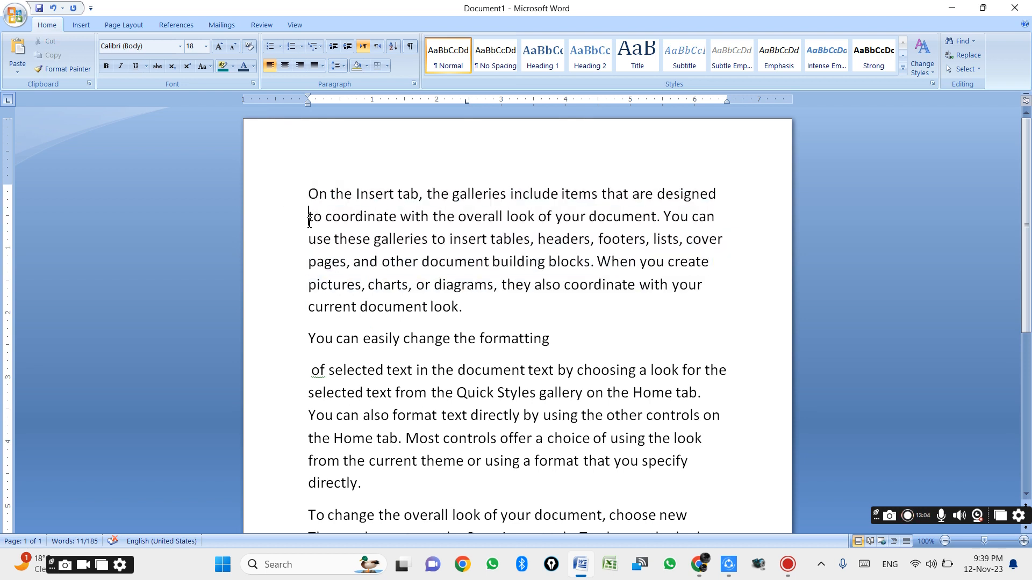
- Select the single words "On" and "the" in the first line in turn, and the whole first paragraph
double_click(325, 200)
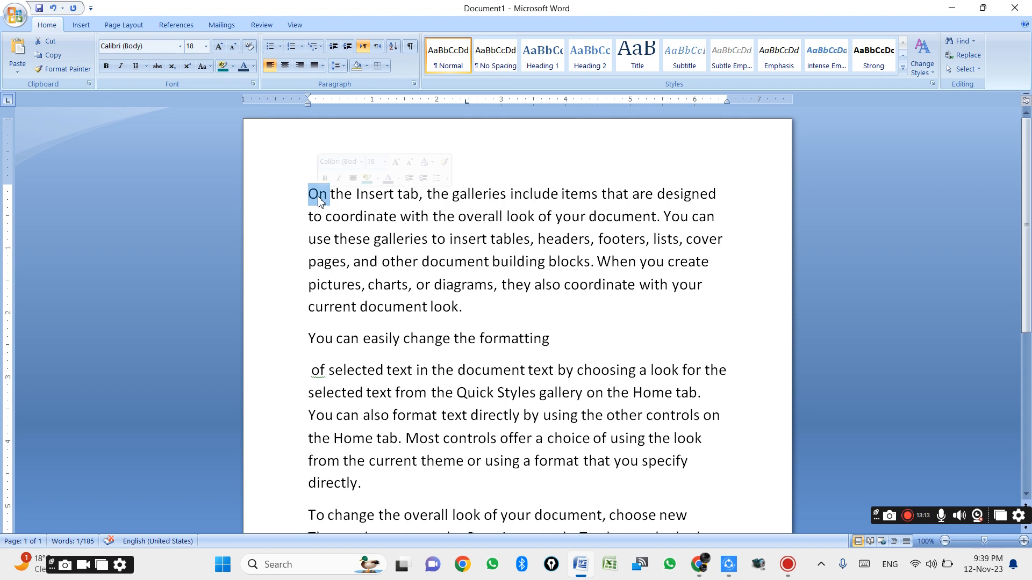
left_click(310, 215)
double_click(341, 198)
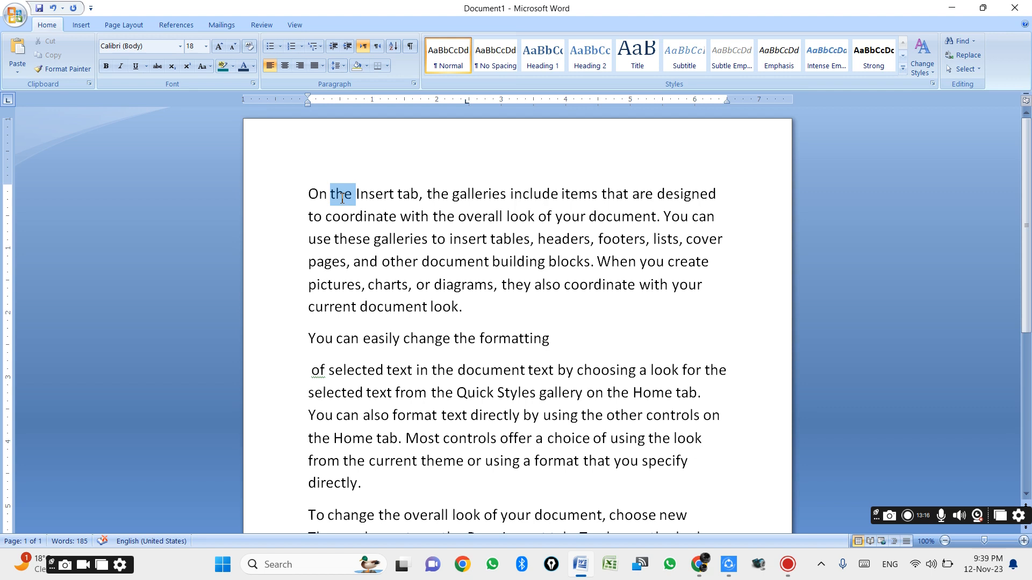
left_click(305, 199)
triple_click(320, 199)
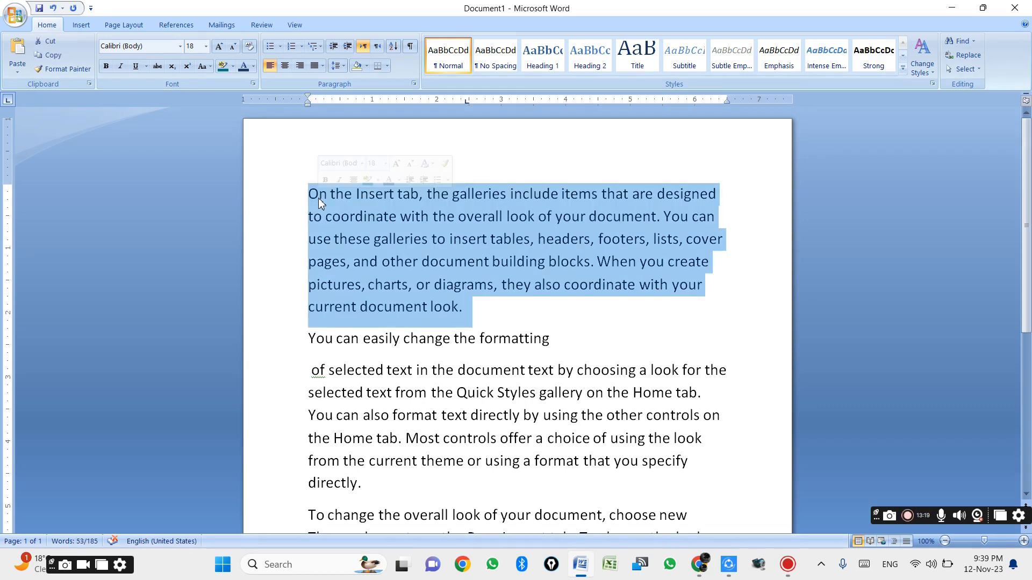